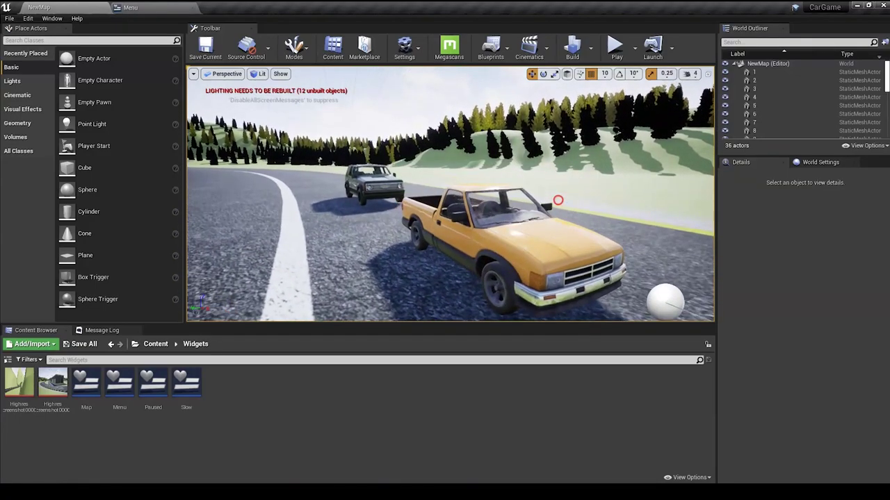
Open the Menu widget for editing.
{"action": "mouse_move", "coordinate": [558, 201]}
{"action": "left_mouse_down"}
{"action": "mouse_move", "coordinate": [558, 191]}
{"action": "mouse_move", "coordinate": [569, 193]}
{"action": "mouse_move", "coordinate": [561, 194]}
{"action": "left_mouse_up"}
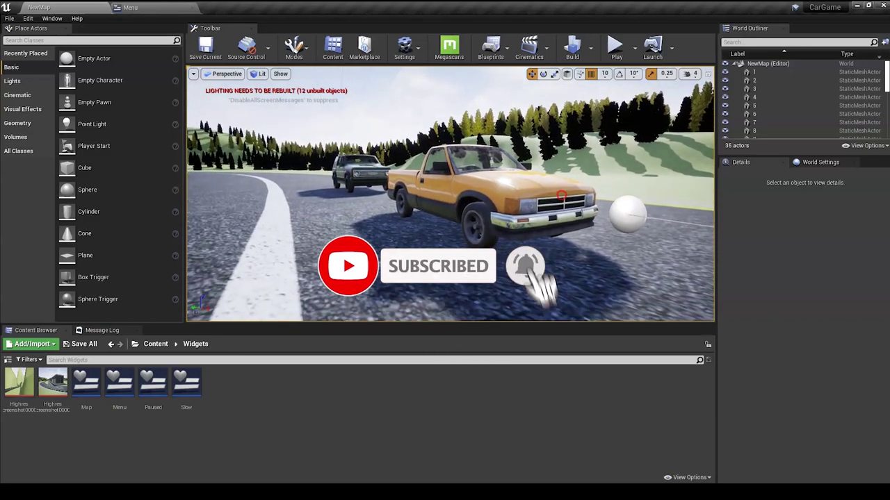
{"action": "mouse_move", "coordinate": [561, 195]}
{"action": "right_mouse_down"}
{"action": "mouse_move", "coordinate": [554, 199]}
{"action": "mouse_move", "coordinate": [557, 189]}
{"action": "right_mouse_up"}
{"action": "left_click", "coordinate": [202, 6]}
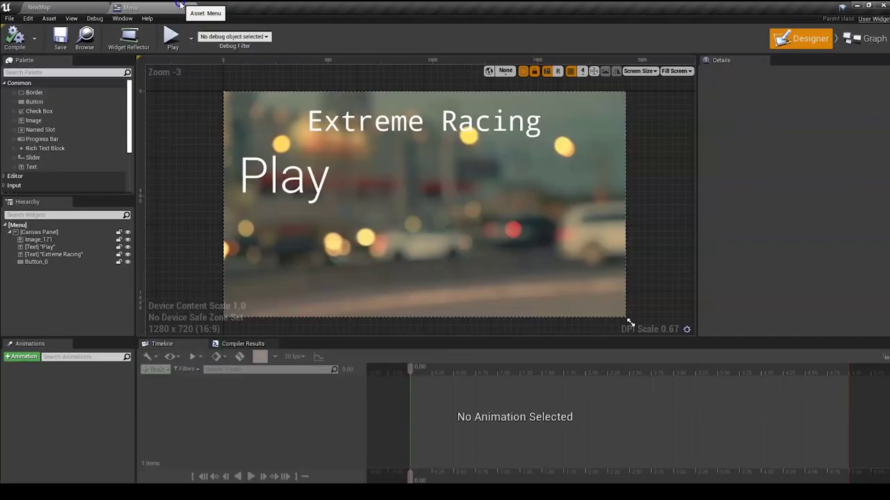
Move the Play text slightly on the canvas and undo the move.
{"action": "left_click_drag", "start_coordinate": [326, 189], "coordinate": [167, 186]}
{"action": "left_click", "coordinate": [286, 180]}
{"action": "mouse_move", "coordinate": [285, 180]}
{"action": "left_mouse_down"}
{"action": "mouse_move", "coordinate": [178, 187]}
{"action": "mouse_move", "coordinate": [293, 184]}
{"action": "left_mouse_up"}
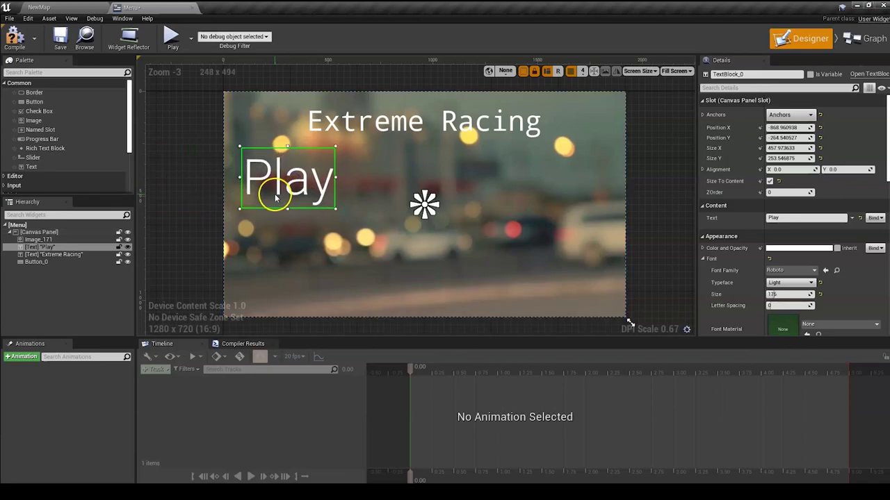
{"action": "key", "text": "ctrl+z"}
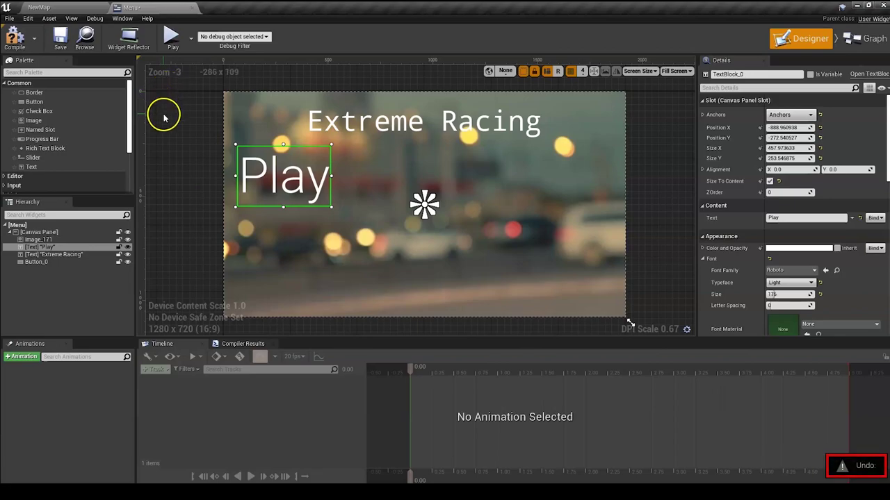
{"action": "left_click", "coordinate": [260, 177]}
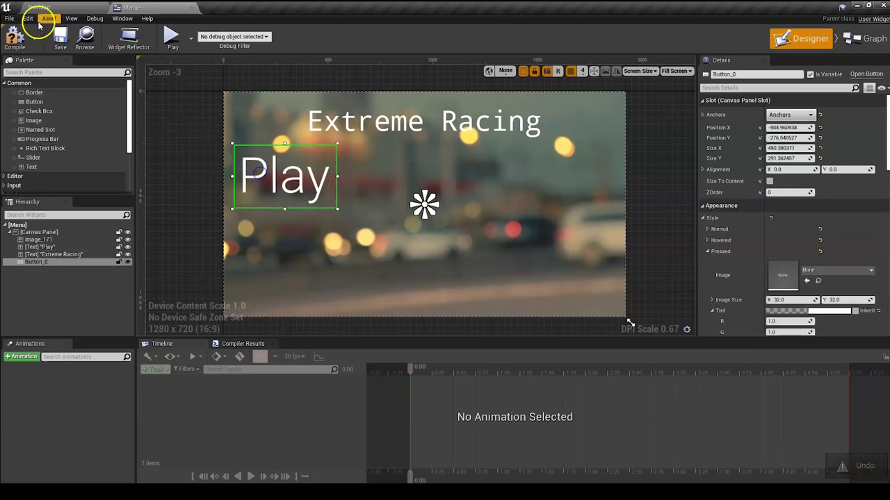
Reopen the Menu widget from the Widgets folder and inspect its title, background image, button and Play text.
{"action": "left_click", "coordinate": [42, 7]}
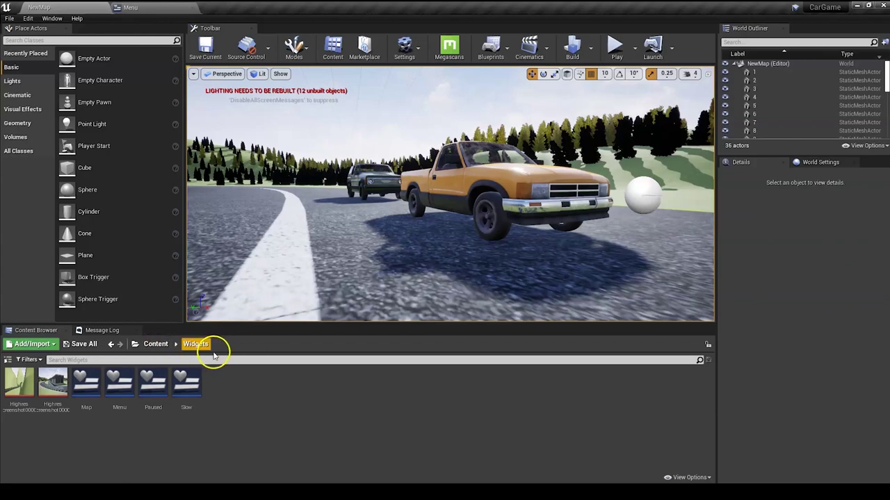
{"action": "double_click", "coordinate": [120, 393]}
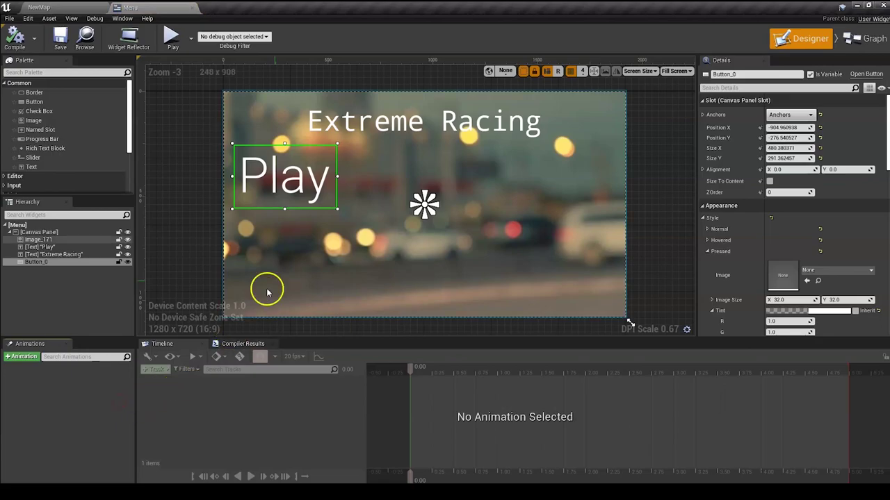
{"action": "left_click", "coordinate": [413, 117]}
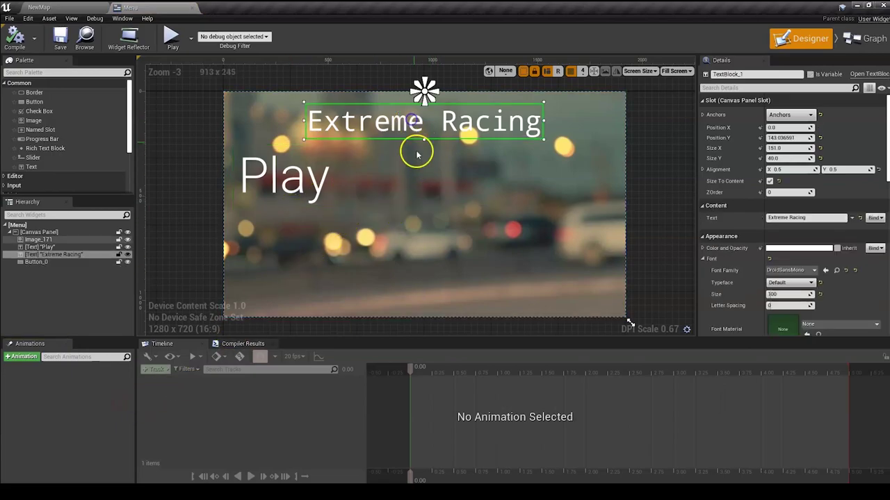
{"action": "left_click", "coordinate": [397, 210]}
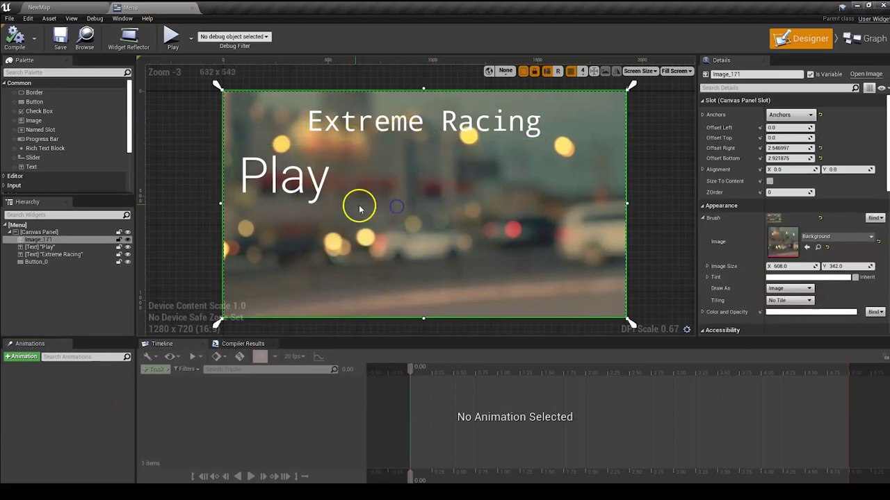
{"action": "left_click", "coordinate": [303, 188]}
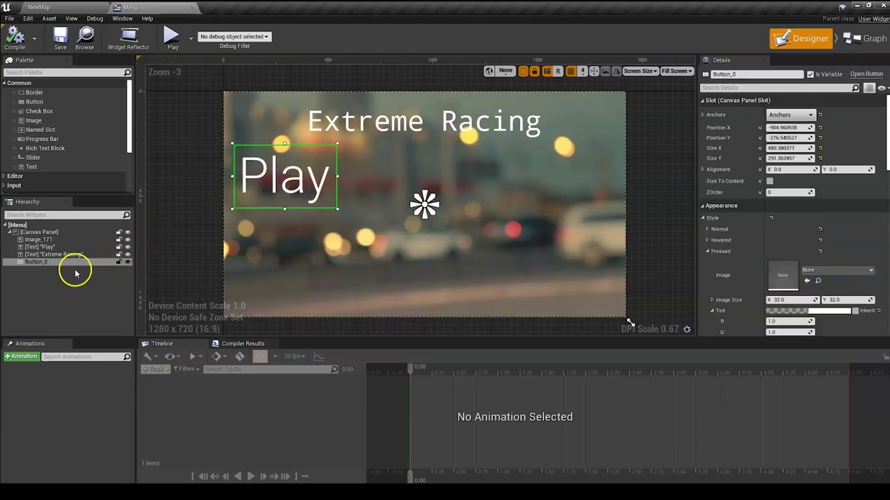
{"action": "left_click", "coordinate": [87, 247]}
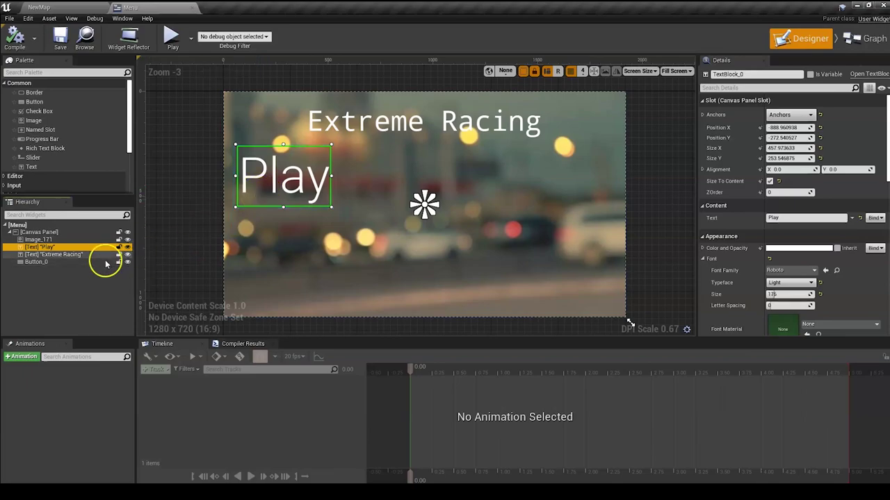
Create a new widget animation named Play and select it for editing.
{"action": "left_click", "coordinate": [45, 247]}
{"action": "key", "text": "F2"}
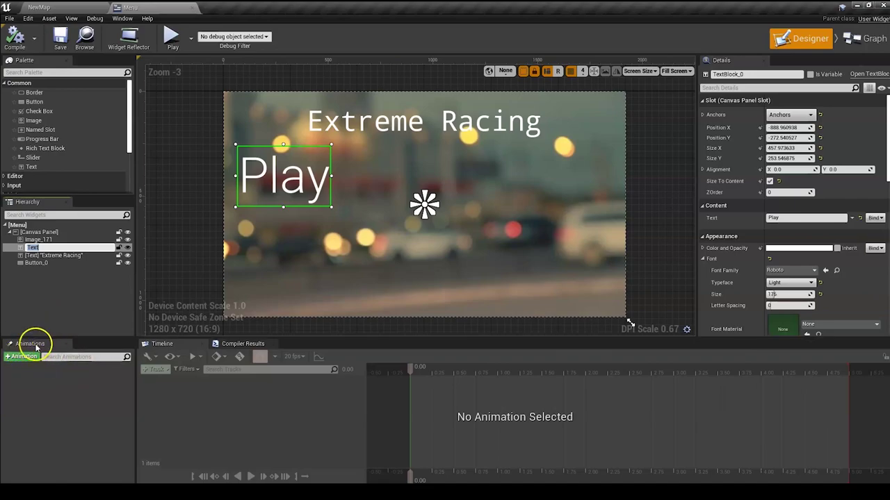
{"action": "left_click", "coordinate": [122, 18]}
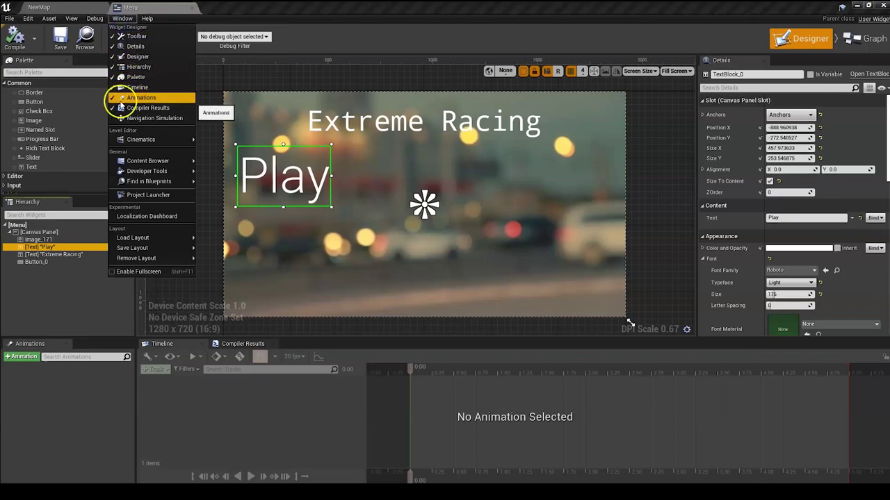
{"action": "left_click", "coordinate": [132, 98]}
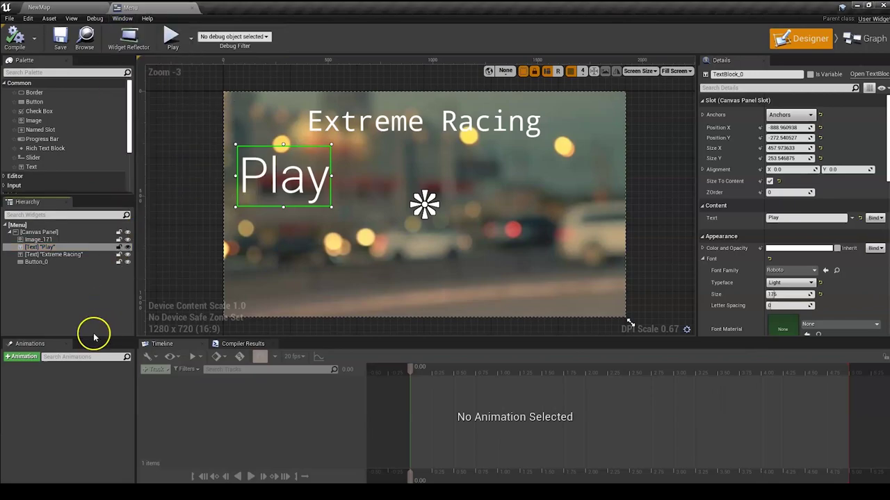
{"action": "left_click", "coordinate": [30, 358]}
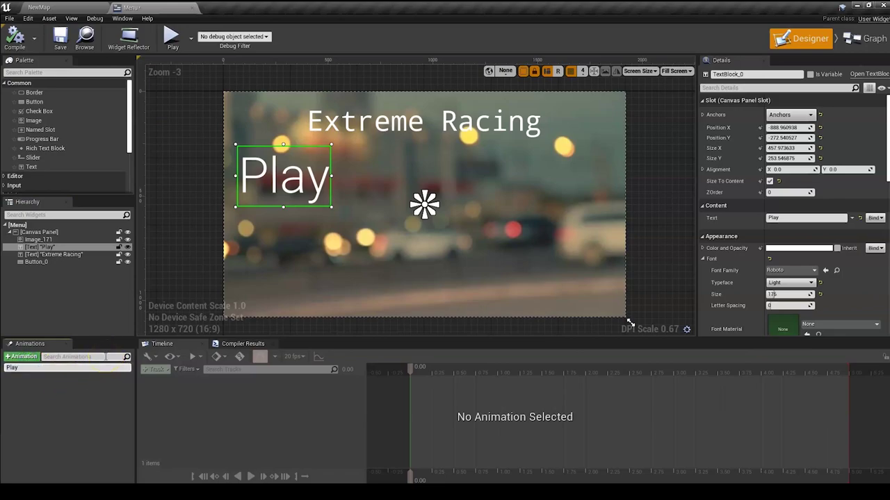
{"action": "key", "text": "Return"}
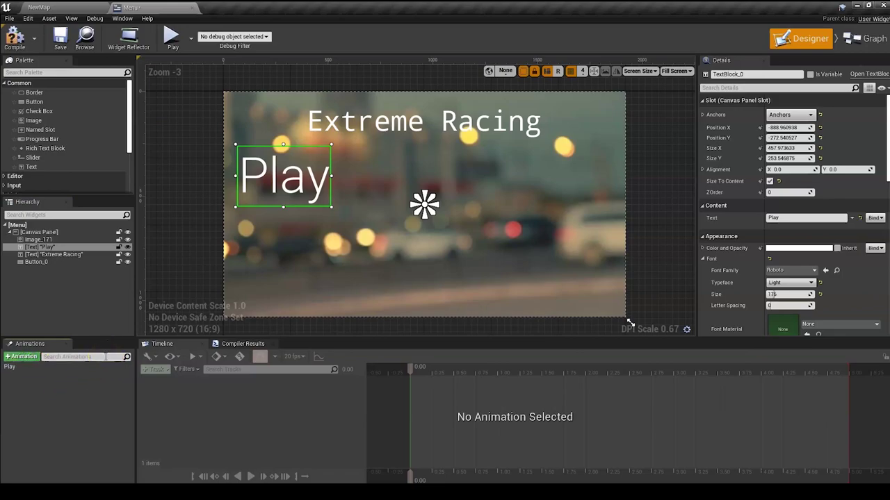
{"action": "left_click", "coordinate": [61, 366]}
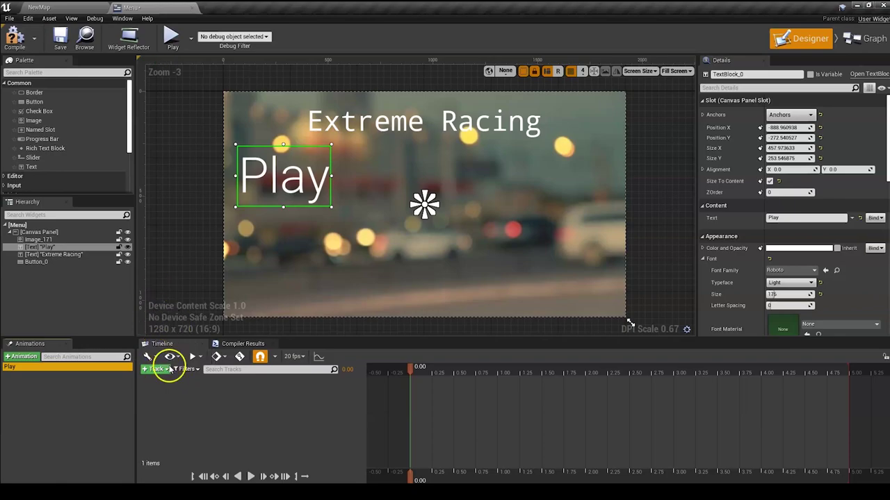
Add a track for the Play text to the animation and delete it.
{"action": "left_click", "coordinate": [122, 19]}
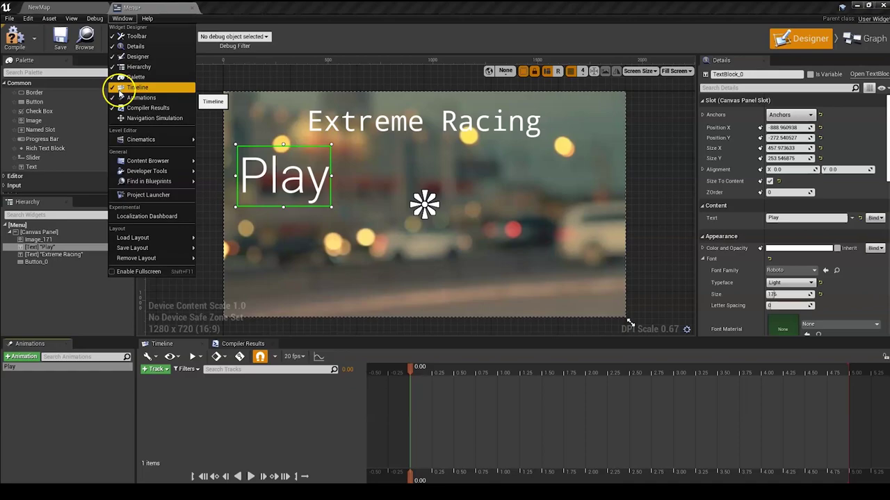
{"action": "left_click", "coordinate": [154, 370]}
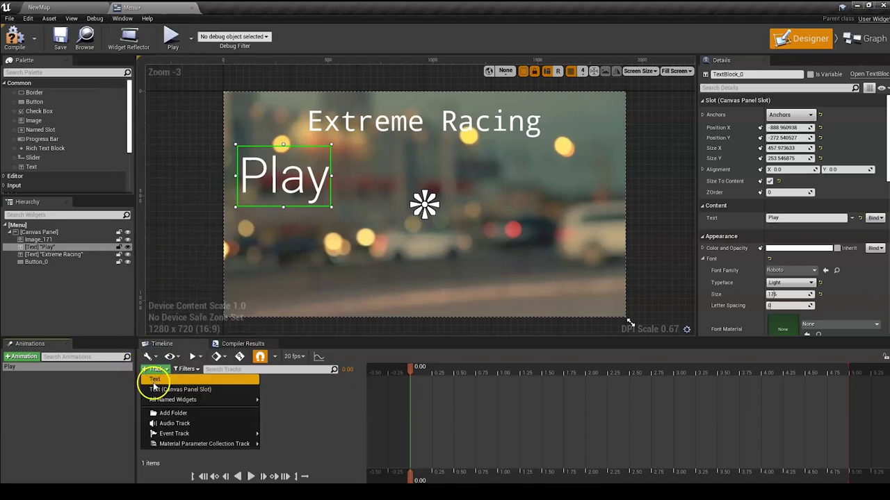
{"action": "left_click", "coordinate": [155, 380]}
{"action": "left_click", "coordinate": [154, 382]}
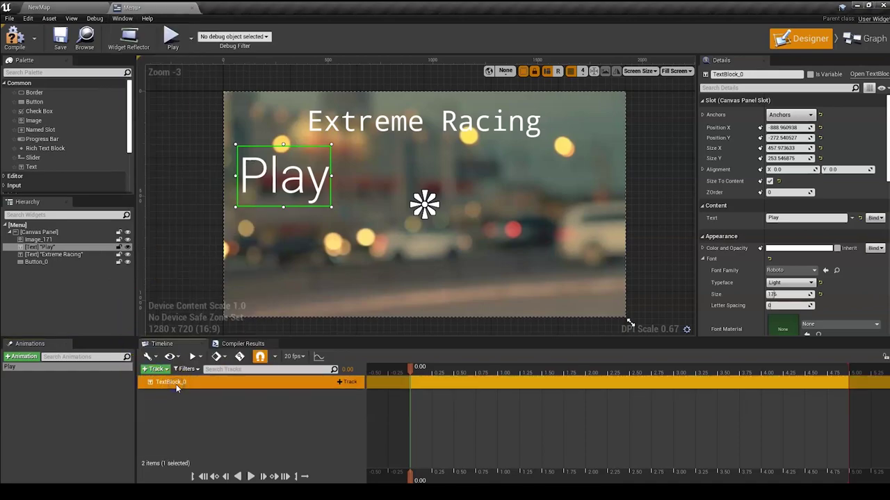
{"action": "key", "text": "Delete"}
{"action": "left_click", "coordinate": [165, 370]}
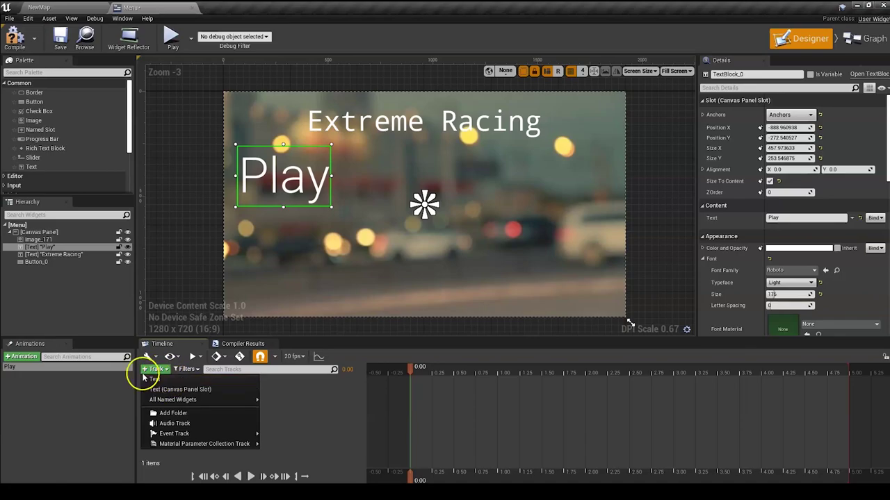
{"action": "left_click", "coordinate": [107, 369]}
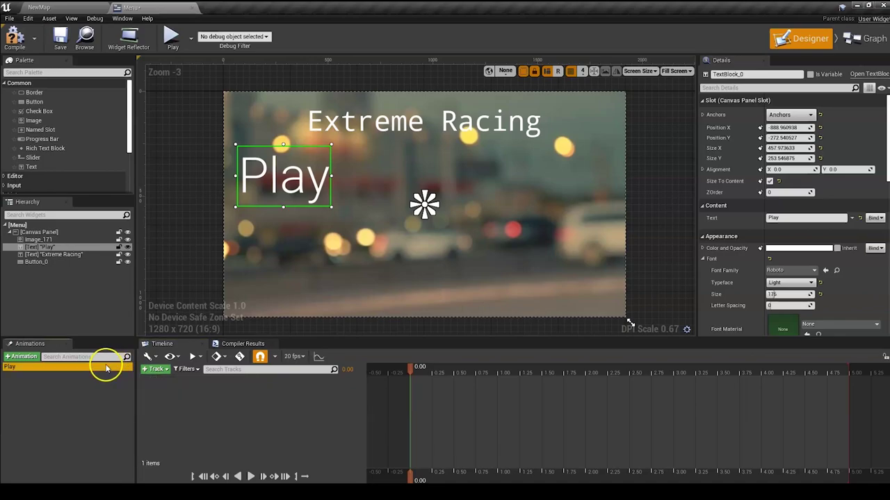
Add the Play text to the Play animation and give it a Transform track.
{"action": "left_click", "coordinate": [76, 247]}
{"action": "left_click", "coordinate": [152, 369]}
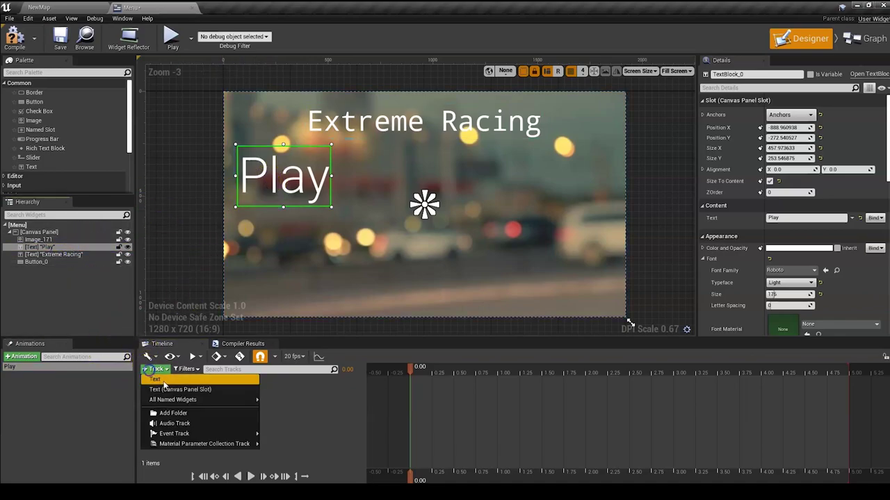
{"action": "left_click", "coordinate": [174, 379]}
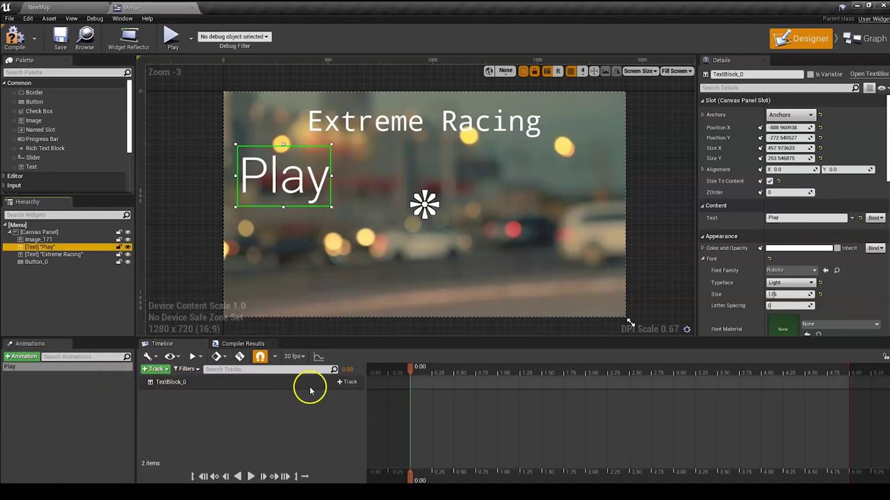
{"action": "left_click", "coordinate": [347, 383]}
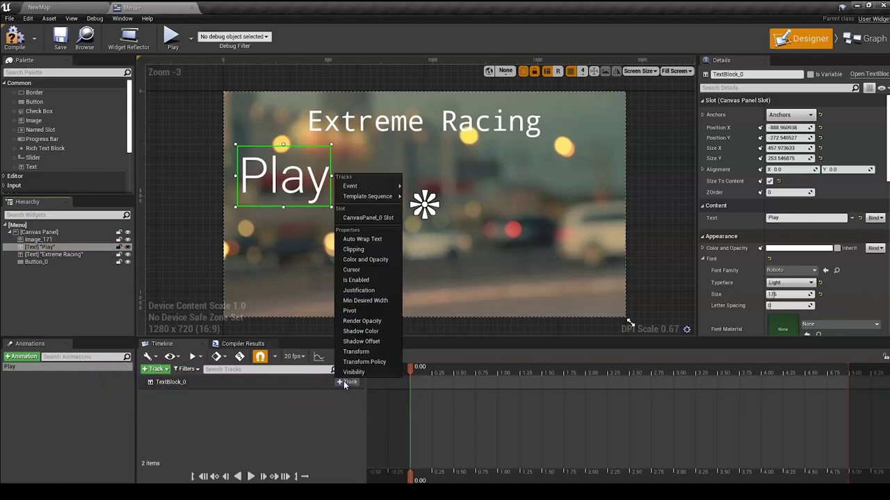
{"action": "left_click", "coordinate": [351, 375]}
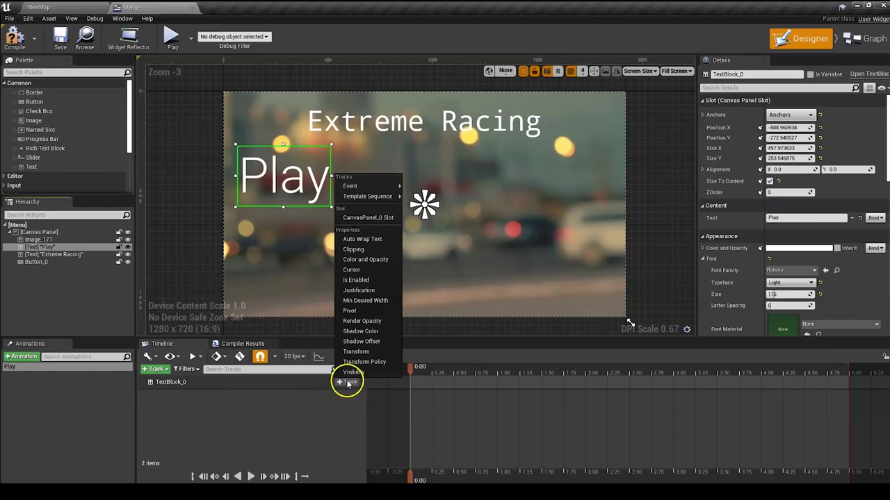
{"action": "left_click", "coordinate": [372, 352]}
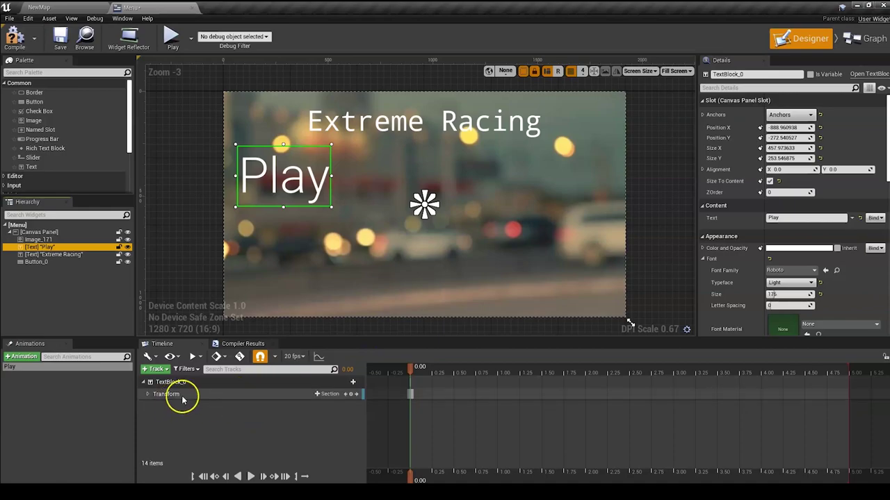
Expand the Transform track's Translation channels and extend its section to 0.50 seconds.
{"action": "left_click", "coordinate": [147, 394]}
{"action": "left_click", "coordinate": [153, 403]}
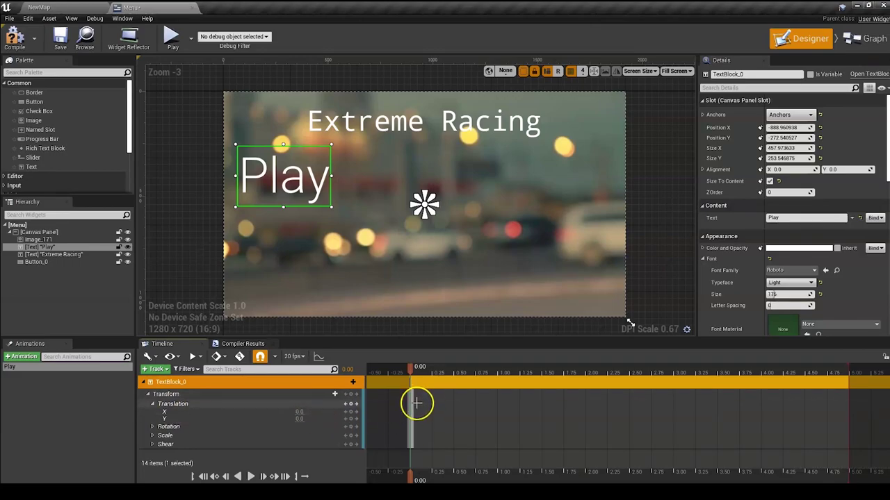
{"action": "left_click_drag", "start_coordinate": [412, 406], "coordinate": [454, 409]}
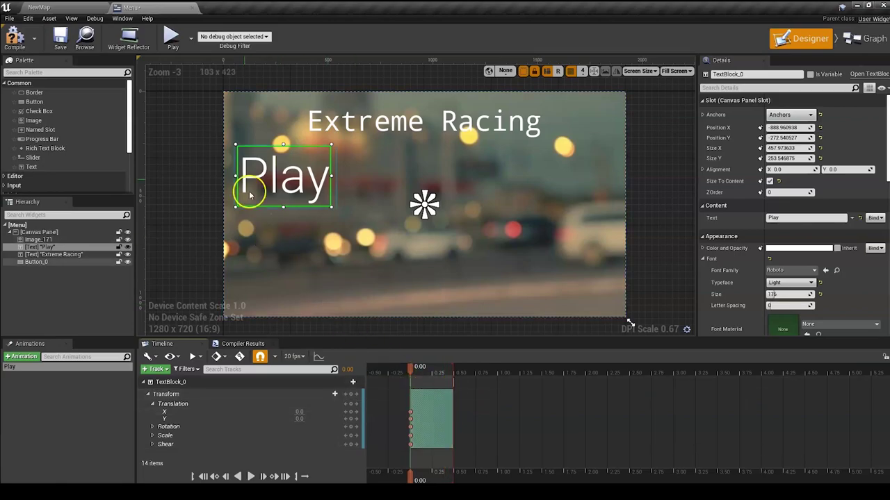
Key the Play text's X translation at about -614 at 0.00 seconds, placing it off the canvas's left edge.
{"action": "left_click", "coordinate": [163, 183]}
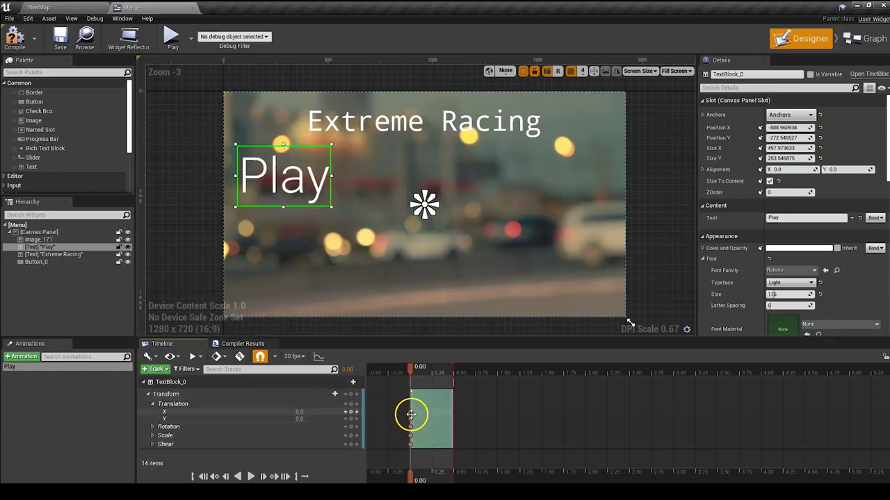
{"action": "left_click_drag", "start_coordinate": [277, 411], "coordinate": [3, 410]}
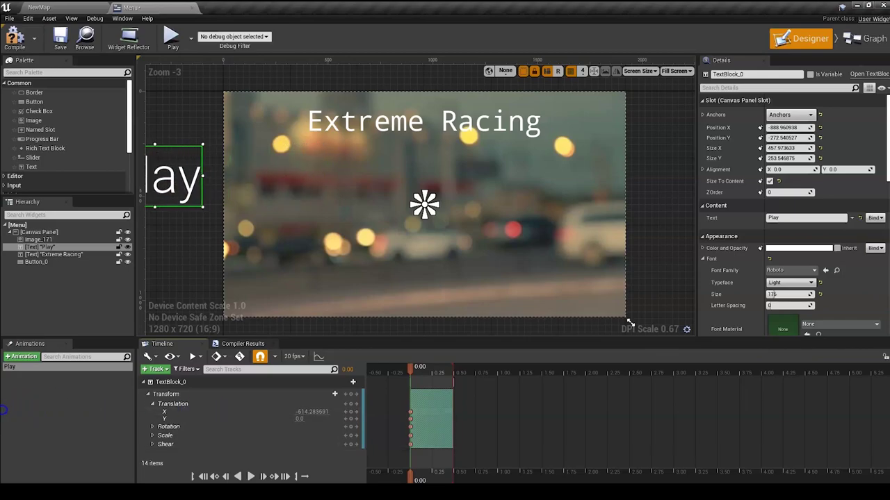
{"action": "left_click", "coordinate": [351, 413]}
{"action": "left_click", "coordinate": [413, 403]}
Key the Play text's X translation at 0 at 0.50 seconds.
{"action": "left_click", "coordinate": [431, 376]}
{"action": "left_click_drag", "start_coordinate": [411, 373], "coordinate": [453, 373]}
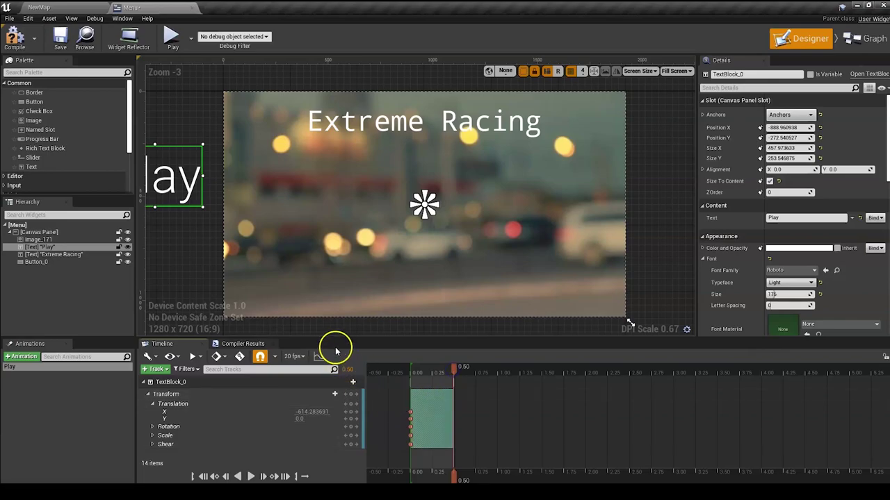
{"action": "left_click", "coordinate": [327, 412]}
{"action": "mouse_move", "coordinate": [314, 412]}
{"action": "left_mouse_down"}
{"action": "mouse_move", "coordinate": [362, 410]}
{"action": "mouse_move", "coordinate": [310, 414]}
{"action": "left_mouse_up"}
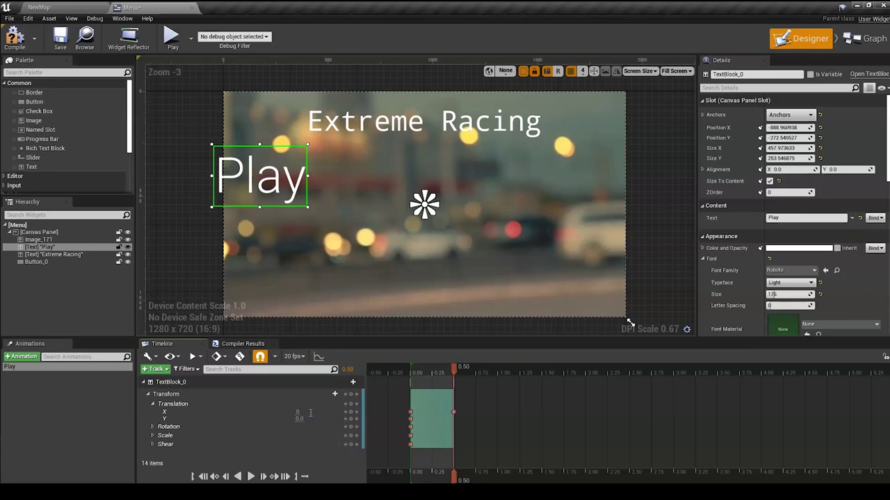
{"action": "left_click", "coordinate": [397, 387]}
Preview the Play text's slide-in animation from the start of the timeline.
{"action": "left_click_drag", "start_coordinate": [448, 369], "coordinate": [411, 374]}
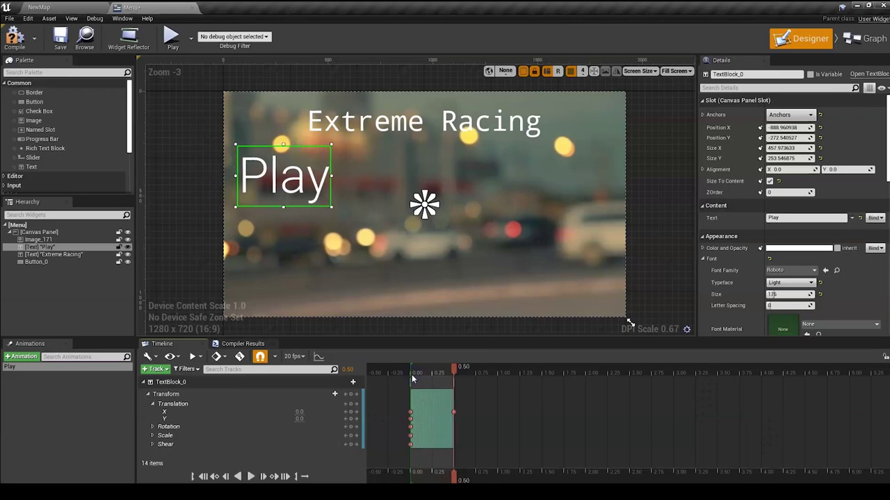
{"action": "left_click_drag", "start_coordinate": [448, 366], "coordinate": [410, 374]}
{"action": "key", "text": "space"}
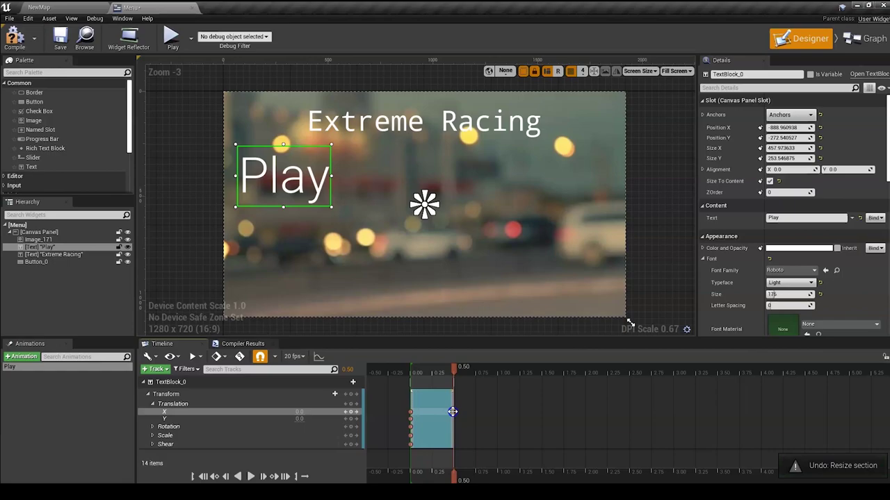
Shorten the Play text's slide-in section and end key to 0.25 seconds, and preview it from the start.
{"action": "left_click_drag", "start_coordinate": [450, 412], "coordinate": [411, 378]}
{"action": "key", "text": "space"}
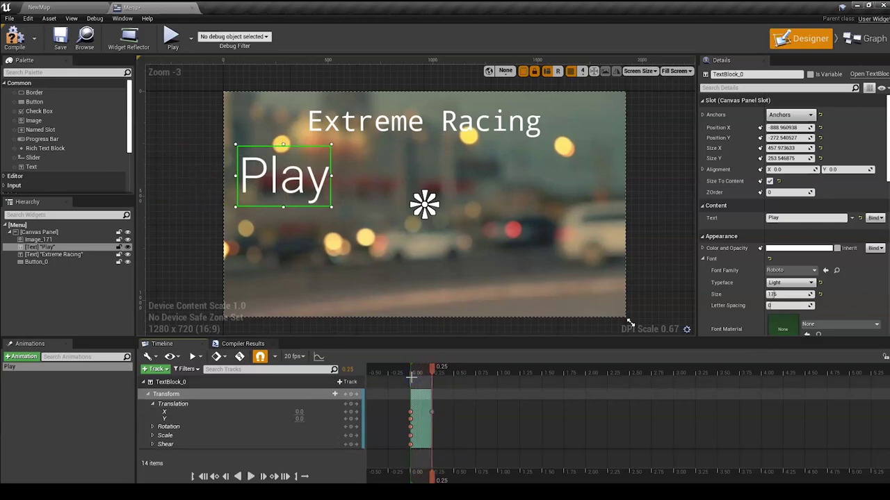
Add the Extreme Racing title text to the animation timeline and give it a Transform track.
{"action": "left_click", "coordinate": [391, 132]}
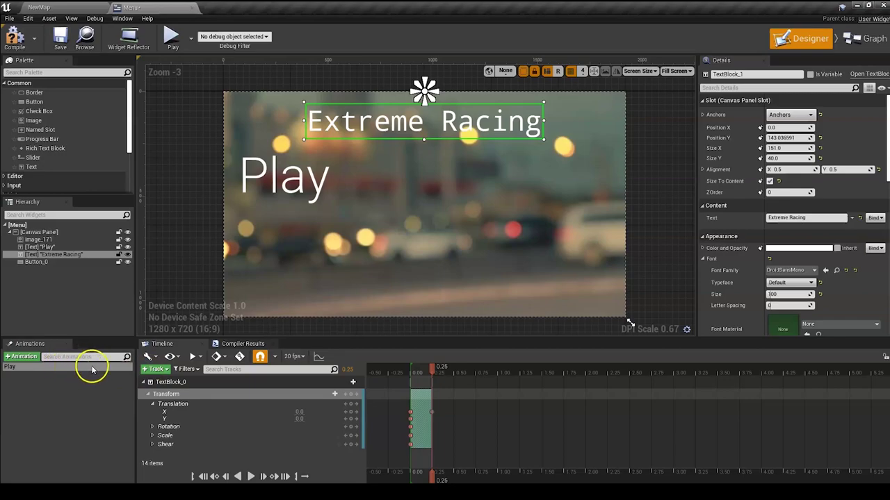
{"action": "left_click", "coordinate": [153, 369]}
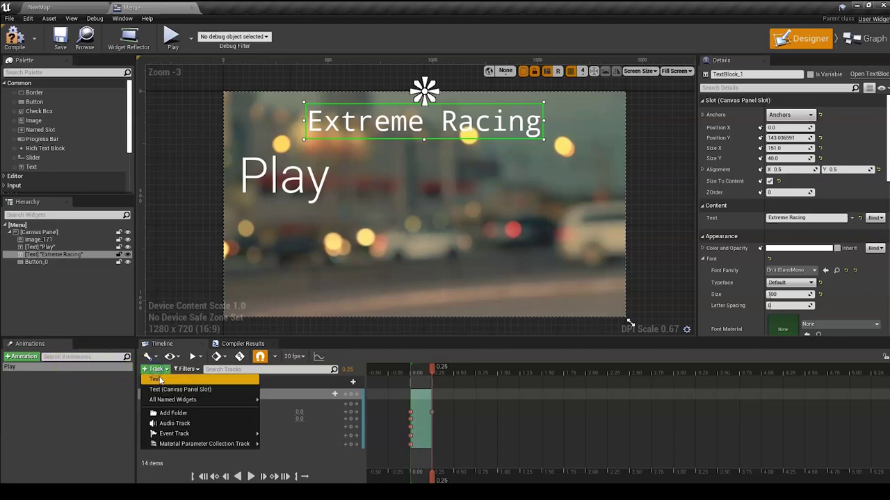
{"action": "left_click", "coordinate": [155, 380]}
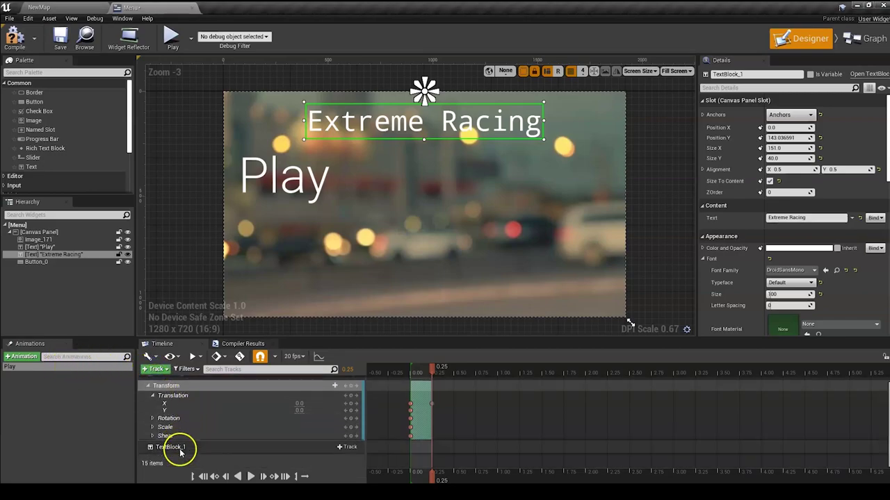
{"action": "scroll", "coordinate": [194, 451], "scroll_direction": "down", "scroll_amount": 1}
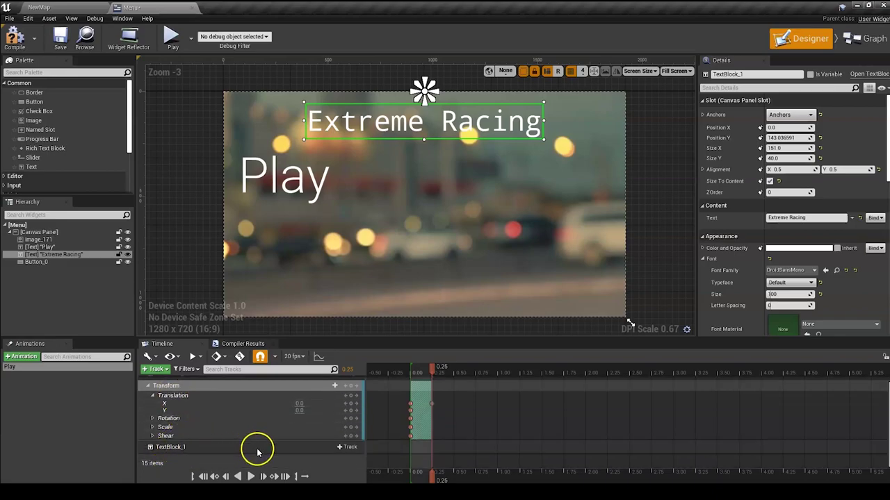
{"action": "left_click", "coordinate": [347, 448]}
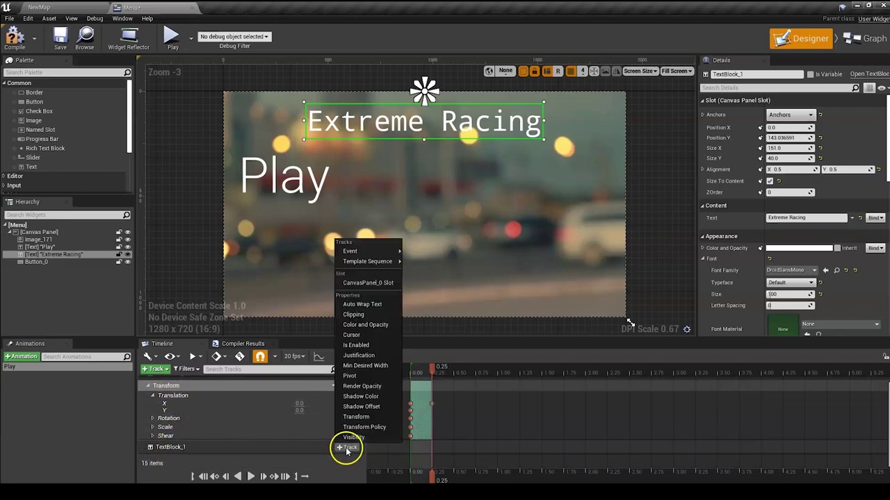
{"action": "left_click", "coordinate": [367, 419]}
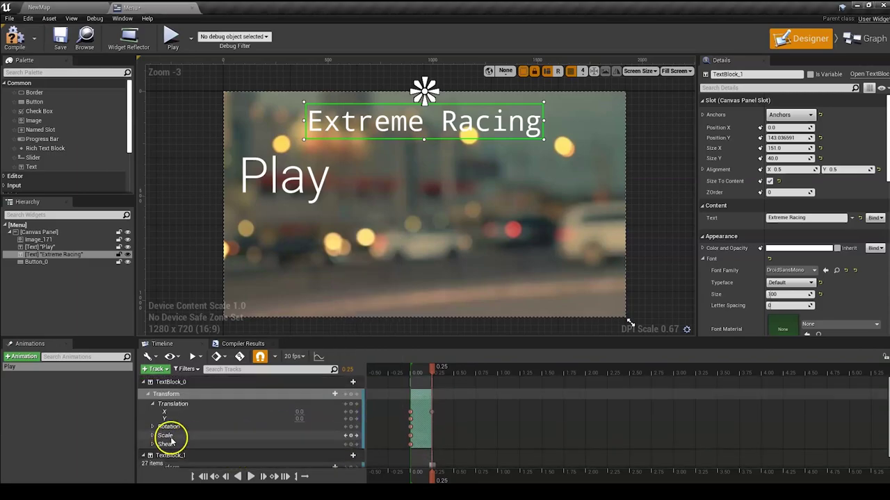
Rename the two text tracks in the timeline as Play and Title.
{"action": "left_click", "coordinate": [175, 383]}
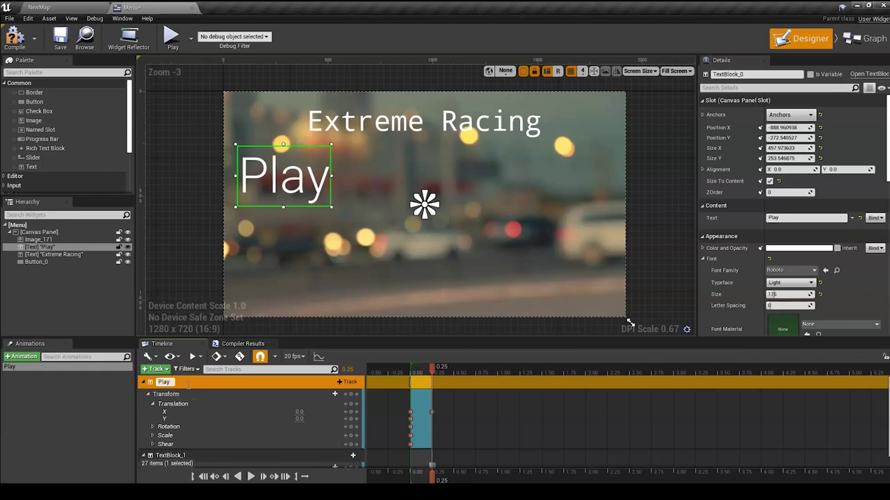
{"action": "scroll", "coordinate": [184, 410], "scroll_direction": "down", "scroll_amount": 1}
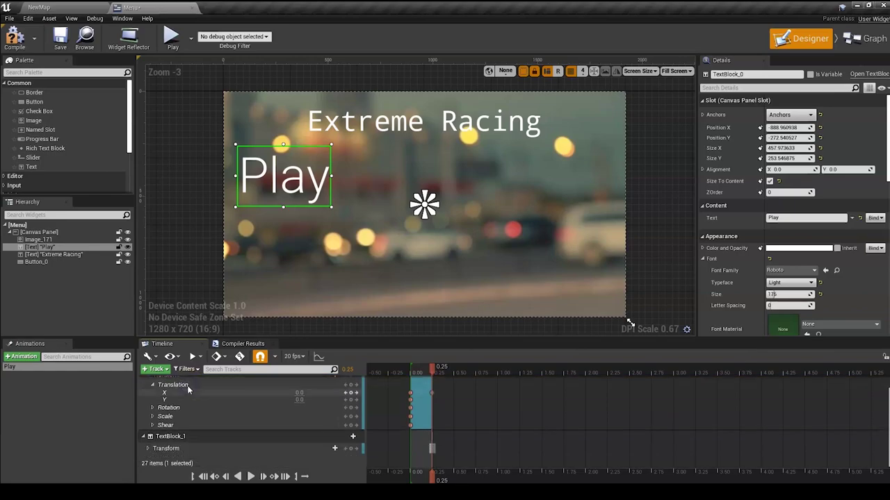
{"action": "left_click", "coordinate": [169, 437]}
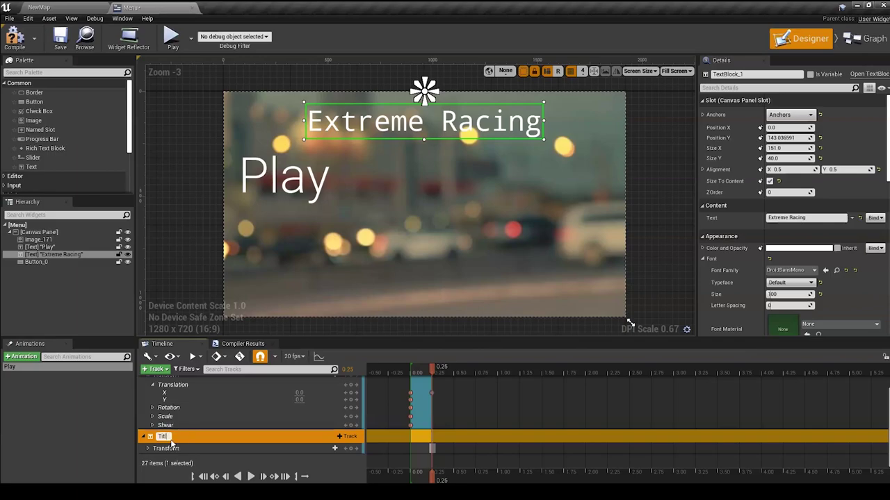
{"action": "left_click", "coordinate": [237, 449]}
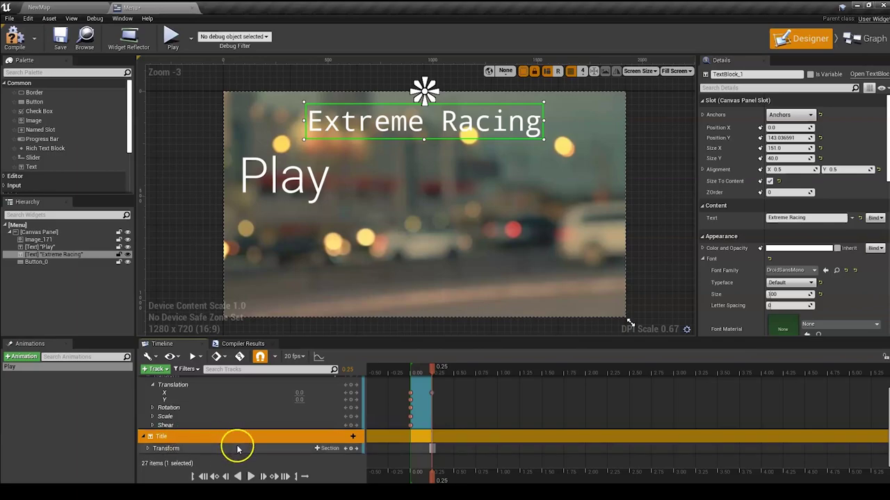
Try to extend the Title's Transform section back to 0.00 seconds.
{"action": "left_click", "coordinate": [150, 451]}
{"action": "scroll", "coordinate": [255, 447], "scroll_direction": "down", "scroll_amount": 1}
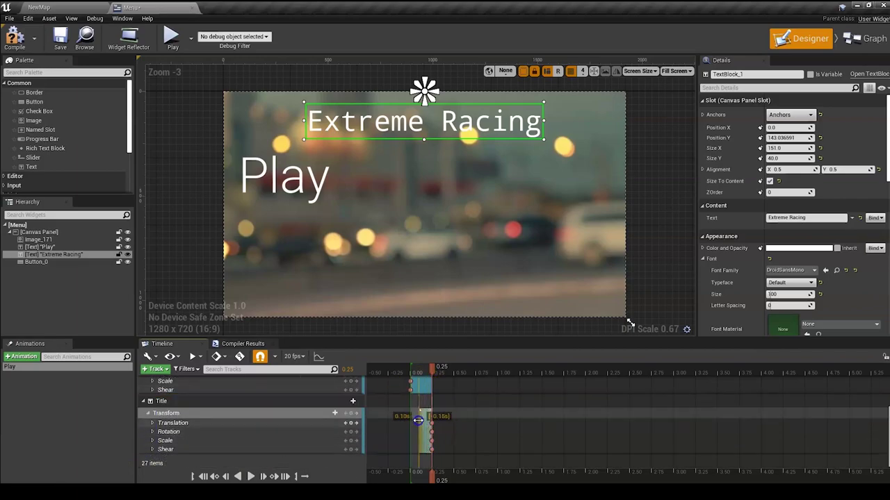
{"action": "left_click_drag", "start_coordinate": [417, 419], "coordinate": [411, 420]}
{"action": "left_click", "coordinate": [423, 407]}
{"action": "key", "text": "ctrl+z"}
{"action": "key", "text": "ctrl+z"}
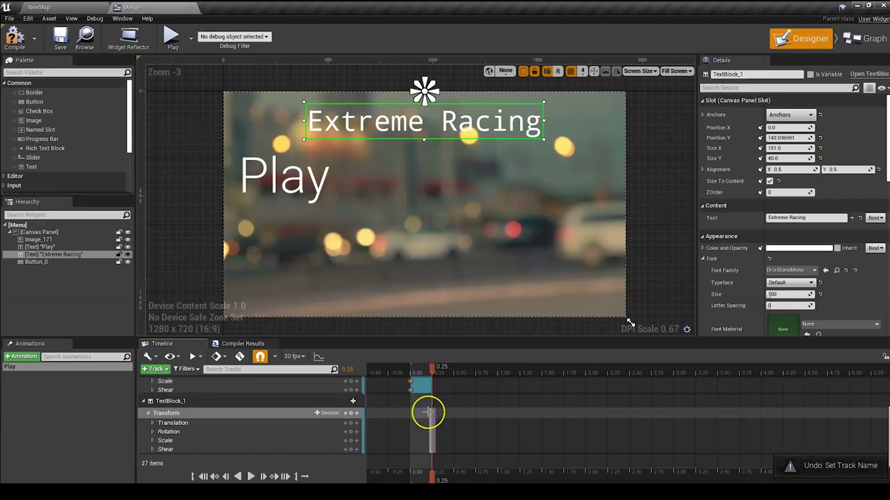
{"action": "key", "text": "ctrl+y"}
{"action": "key", "text": "ctrl+y"}
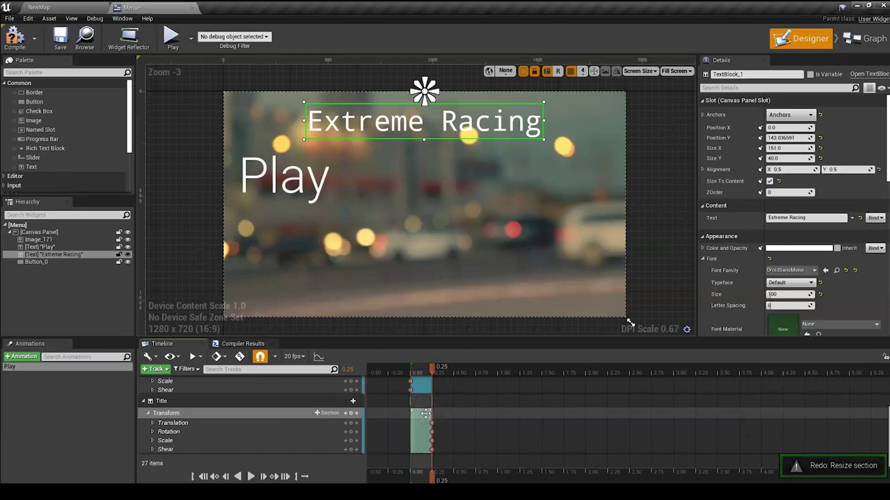
{"action": "key", "text": "ctrl+z"}
Replace the Title's Transform track with a new one started at 0.00 seconds, and extend its section to 0.25 seconds.
{"action": "left_click", "coordinate": [263, 415]}
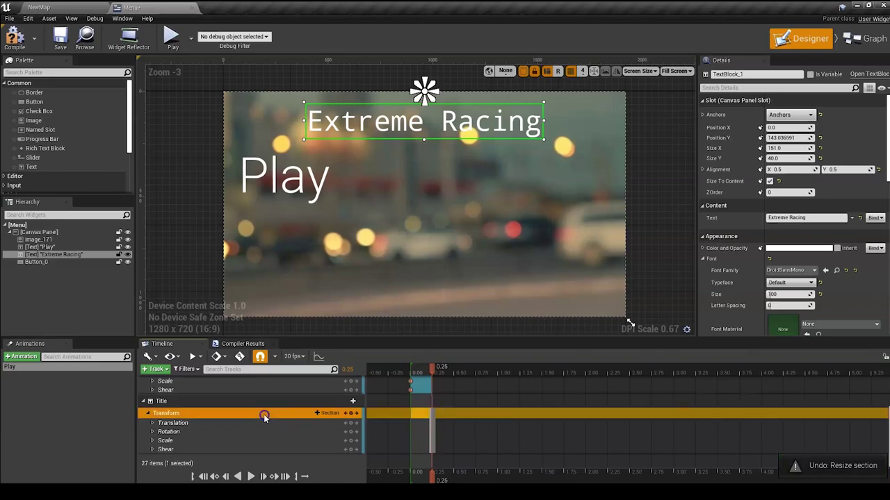
{"action": "key", "text": "Delete"}
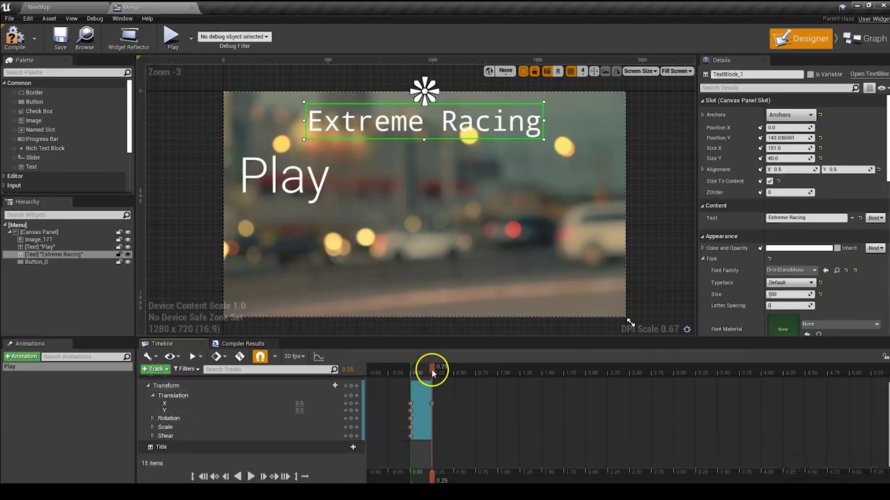
{"action": "left_click_drag", "start_coordinate": [432, 372], "coordinate": [411, 372]}
{"action": "left_click", "coordinate": [408, 422]}
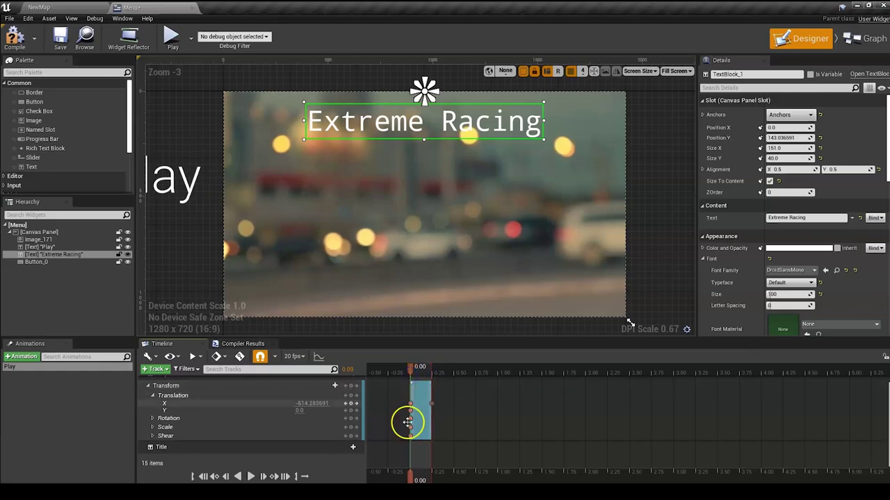
{"action": "left_click", "coordinate": [344, 447]}
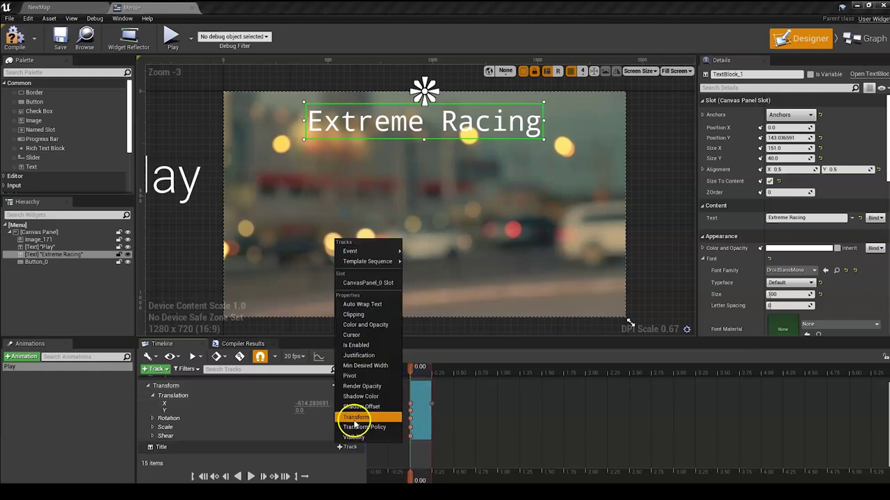
{"action": "left_click", "coordinate": [354, 418]}
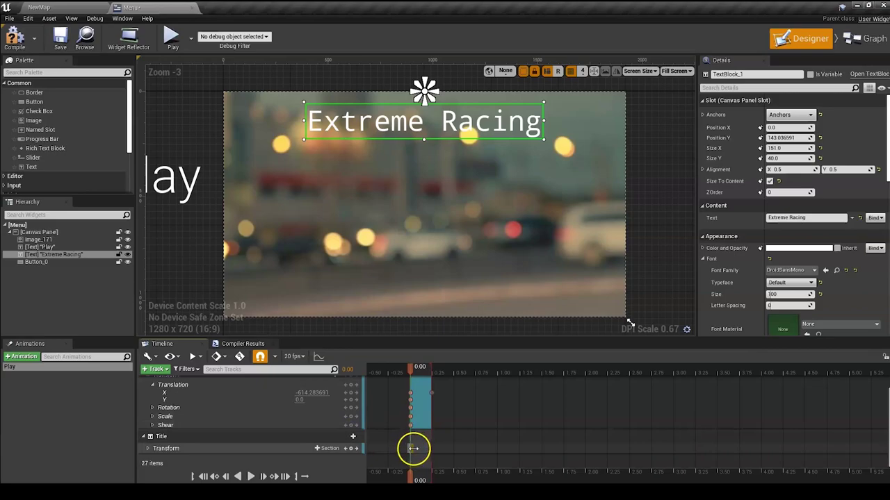
{"action": "left_click_drag", "start_coordinate": [413, 448], "coordinate": [432, 449]}
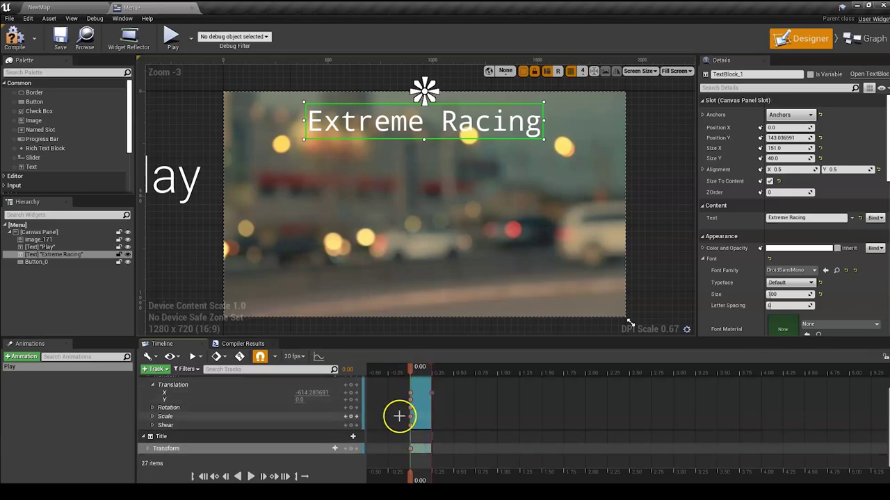
Expand the Title's Translation channels and set its Y translation to about -248 at 0.00 seconds, placing it above the canvas.
{"action": "left_click", "coordinate": [146, 451]}
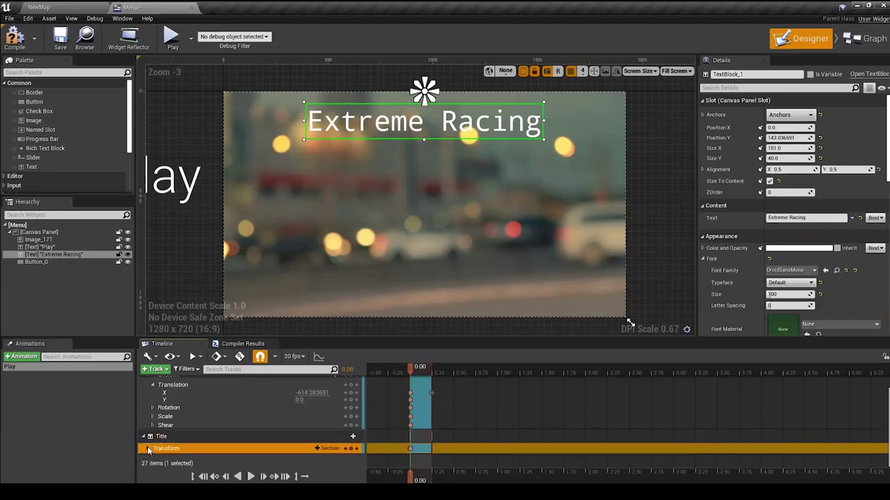
{"action": "left_click", "coordinate": [148, 451]}
{"action": "scroll", "coordinate": [175, 453], "scroll_direction": "down", "scroll_amount": 1}
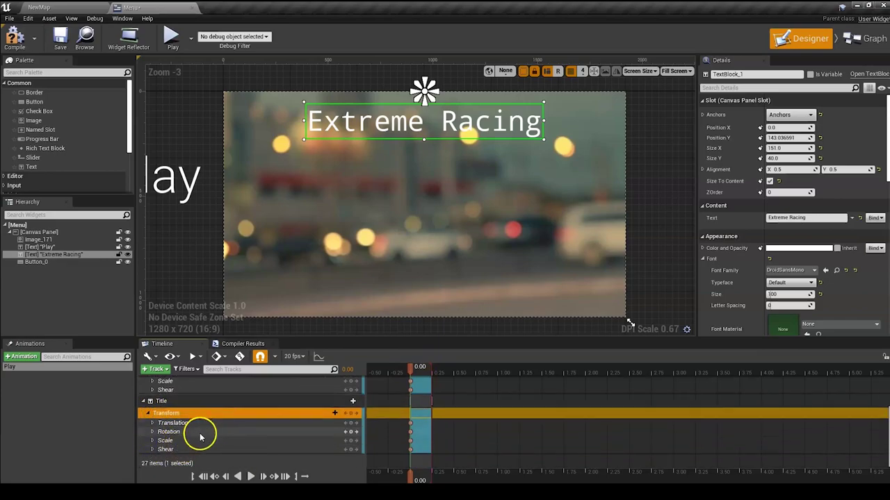
{"action": "left_click", "coordinate": [194, 425]}
{"action": "double_click", "coordinate": [193, 425]}
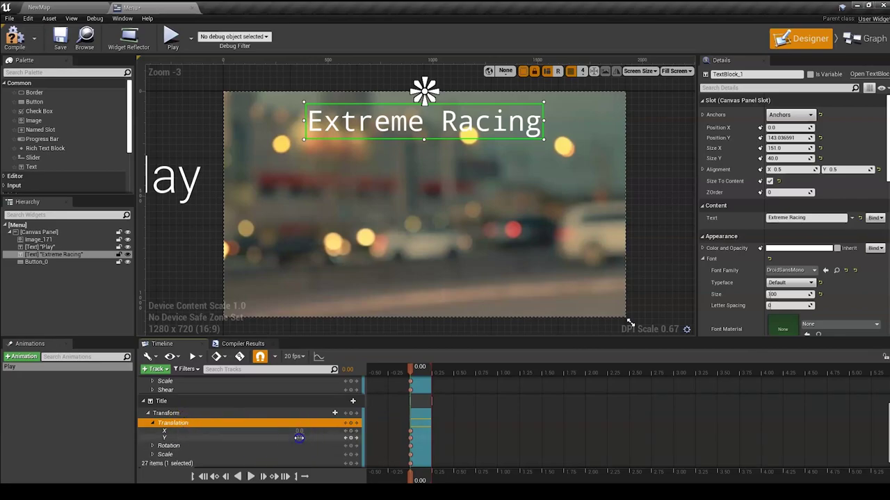
{"action": "left_click_drag", "start_coordinate": [302, 437], "coordinate": [318, 451]}
Key the Title's Y translation at 0 at 0.25 seconds.
{"action": "left_click_drag", "start_coordinate": [409, 373], "coordinate": [426, 374]}
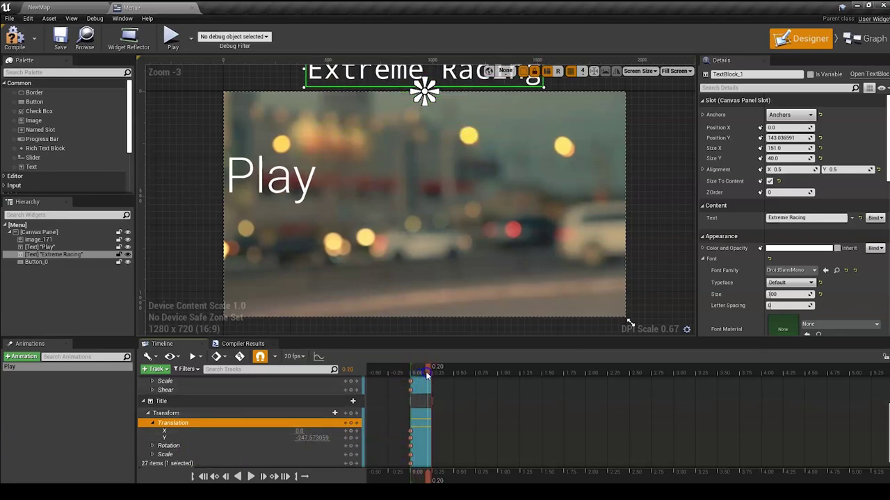
{"action": "left_click", "coordinate": [351, 423]}
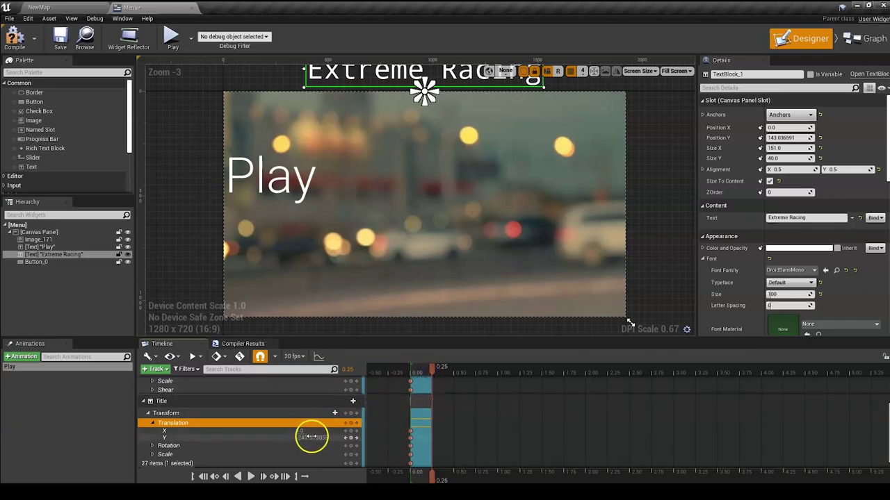
{"action": "left_click", "coordinate": [351, 438]}
{"action": "left_click", "coordinate": [319, 440]}
{"action": "type", "text": "0"}
{"action": "key", "text": "Return"}
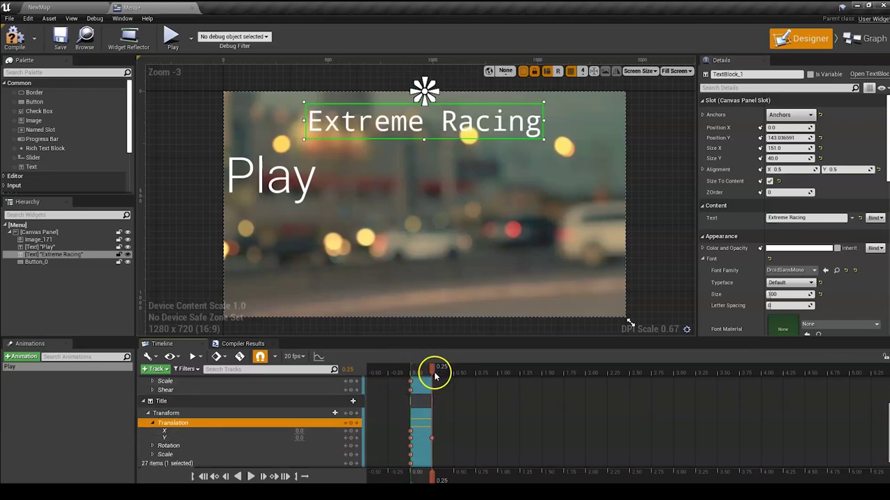
Preview the Title and Play slide-ins from the start of the timeline, and return the playhead to 0.00 seconds.
{"action": "left_click_drag", "start_coordinate": [431, 376], "coordinate": [411, 376]}
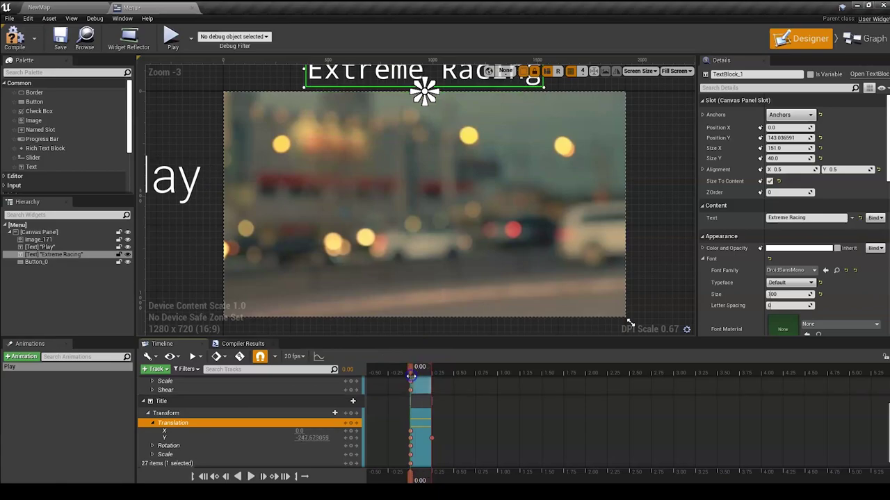
{"action": "key", "text": "space"}
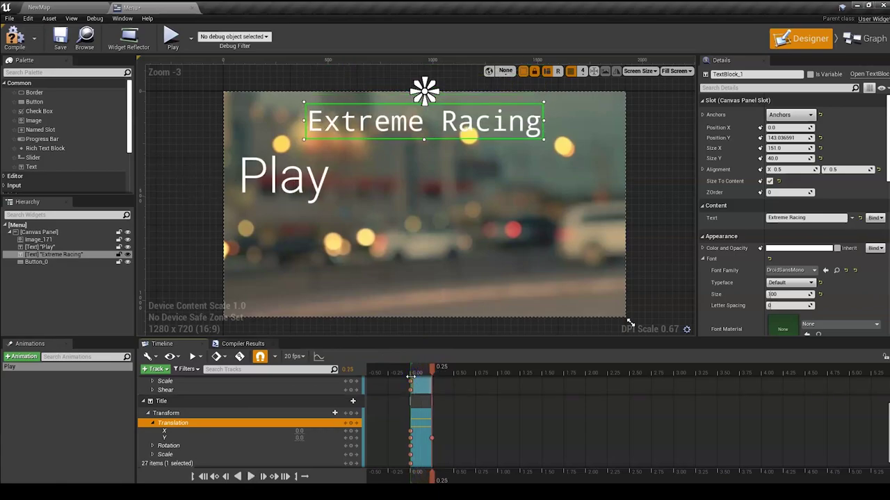
{"action": "left_click", "coordinate": [426, 373]}
{"action": "left_click_drag", "start_coordinate": [431, 370], "coordinate": [411, 373]}
Add the background image to the animation timeline and rename its track as Background.
{"action": "left_click", "coordinate": [401, 190]}
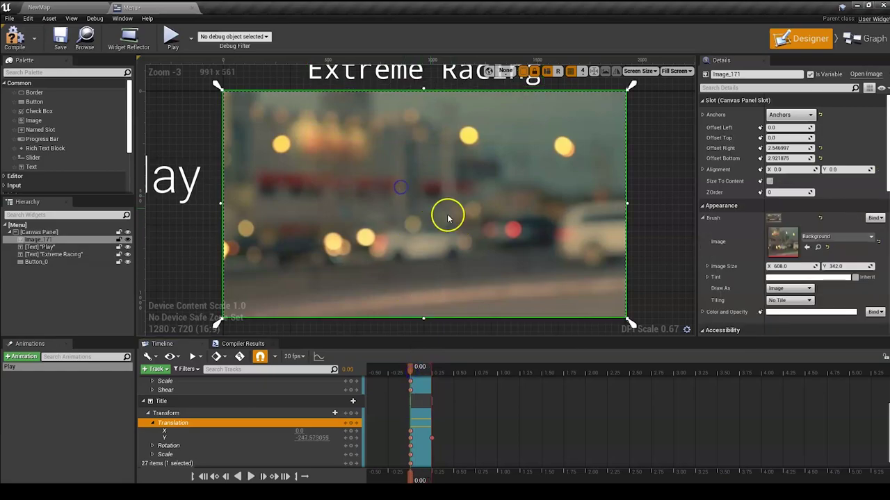
{"action": "scroll", "coordinate": [209, 421], "scroll_direction": "down", "scroll_amount": 1}
{"action": "left_click", "coordinate": [155, 369]}
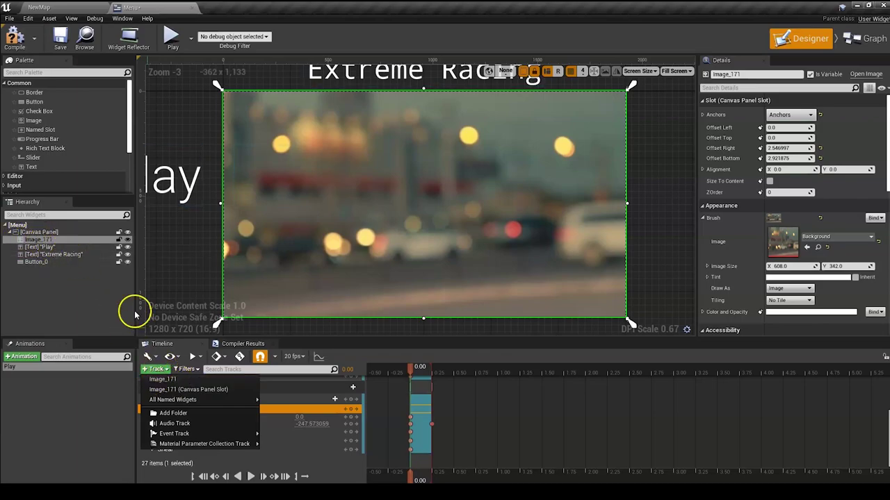
{"action": "left_click", "coordinate": [162, 380]}
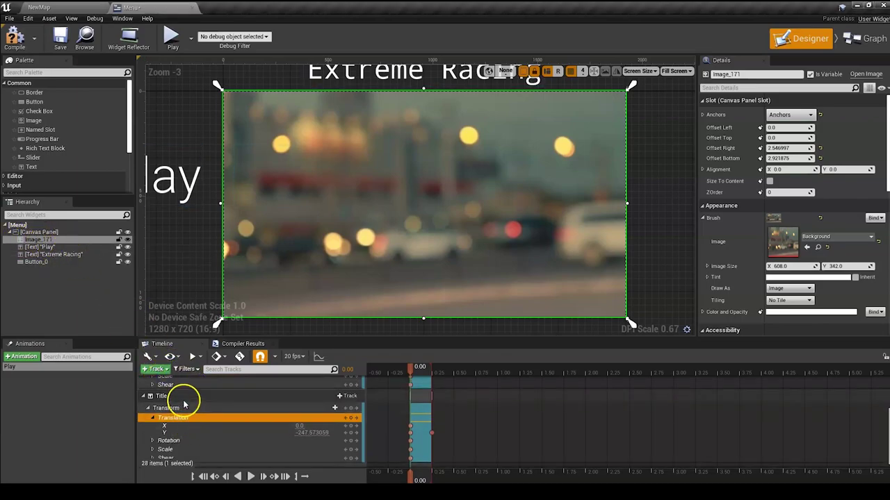
{"action": "scroll", "coordinate": [188, 398], "scroll_direction": "down", "scroll_amount": 2}
{"action": "scroll", "coordinate": [184, 403], "scroll_direction": "up", "scroll_amount": 5}
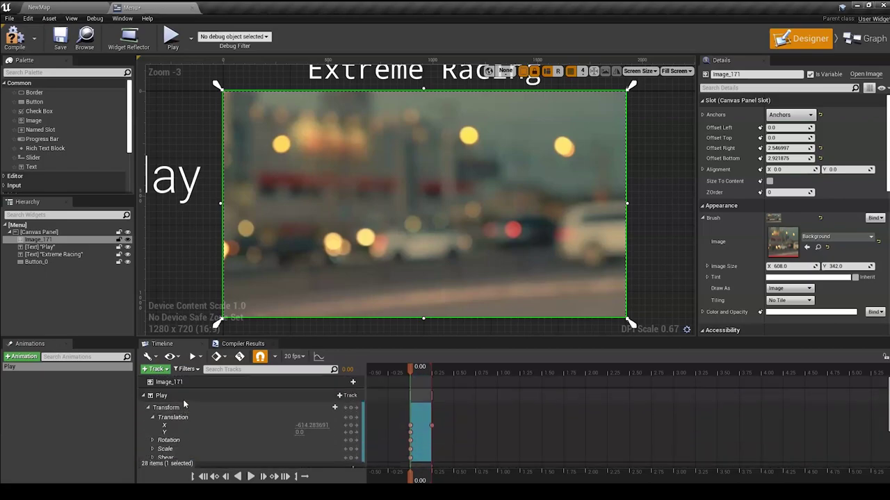
{"action": "left_click", "coordinate": [169, 385]}
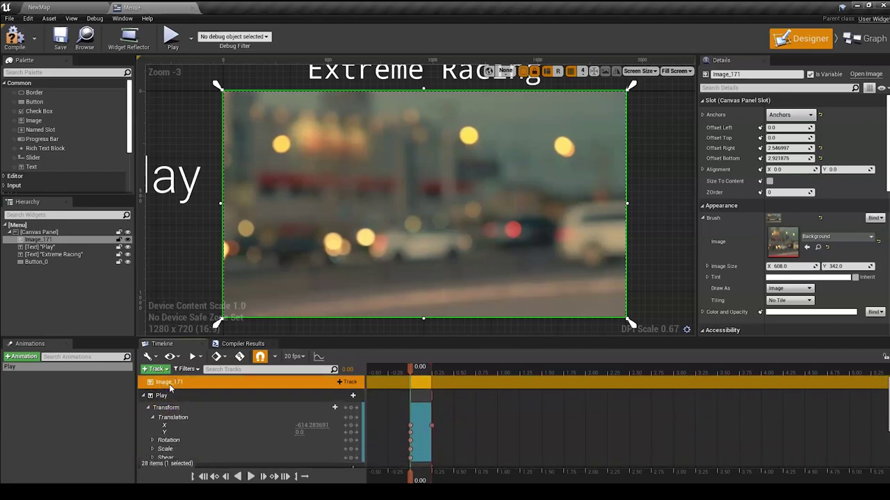
{"action": "type", "text": "Background"}
Add a Render Opacity track to Background and set its value to 0 at 0.00 seconds.
{"action": "left_click", "coordinate": [412, 374]}
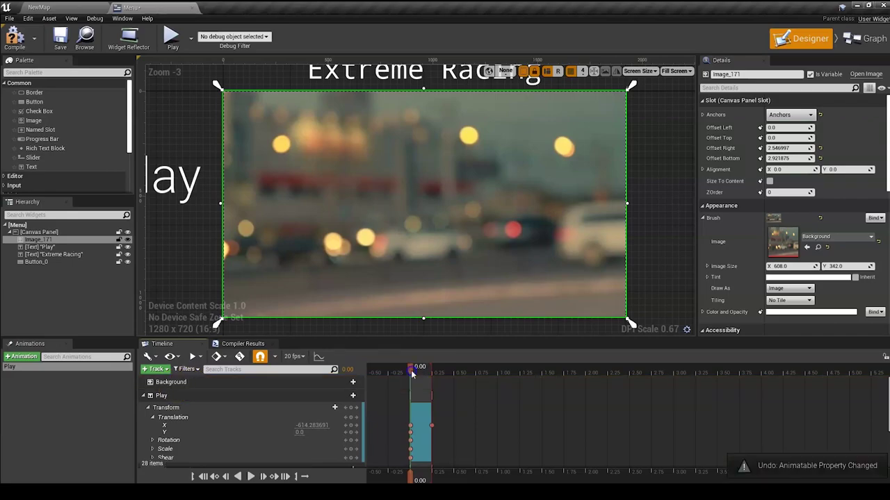
{"action": "left_click", "coordinate": [342, 383]}
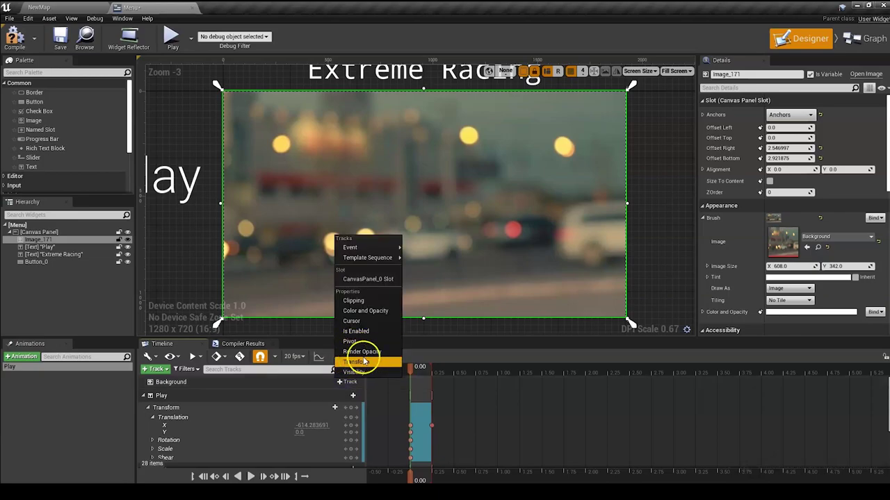
{"action": "left_click", "coordinate": [359, 352]}
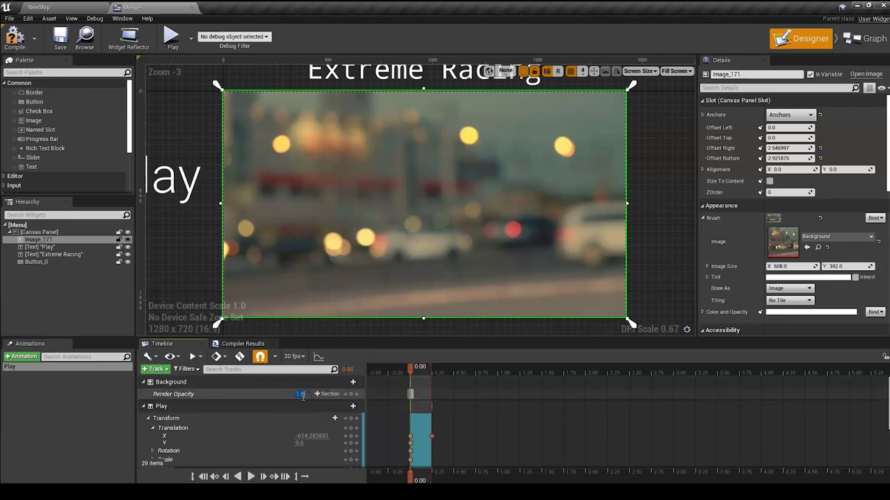
{"action": "type", "text": "0"}
{"action": "key", "text": "Return"}
Key the Background's Render Opacity at 1 at 0.25 seconds.
{"action": "left_click_drag", "start_coordinate": [409, 367], "coordinate": [429, 373]}
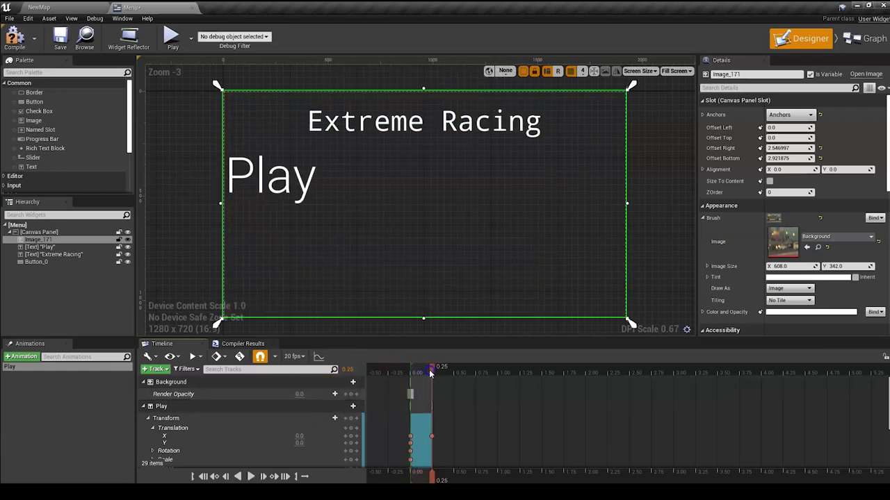
{"action": "left_click", "coordinate": [299, 394]}
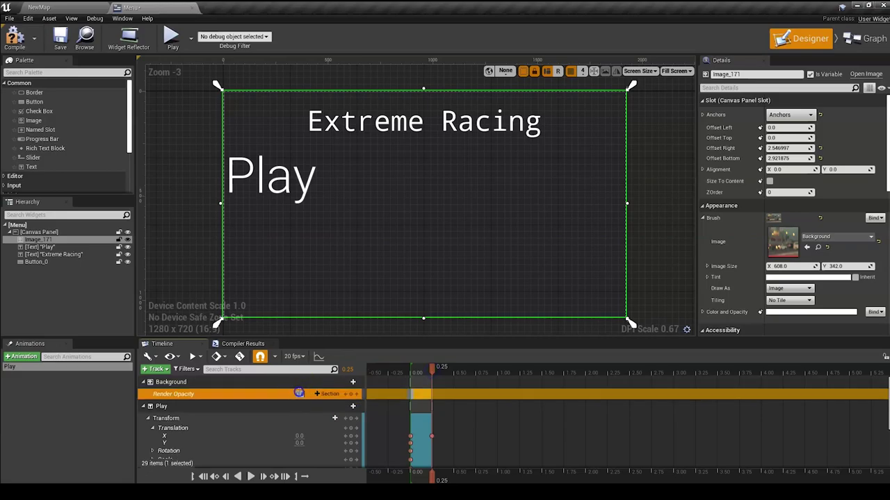
{"action": "type", "text": "1"}
{"action": "key", "text": "Return"}
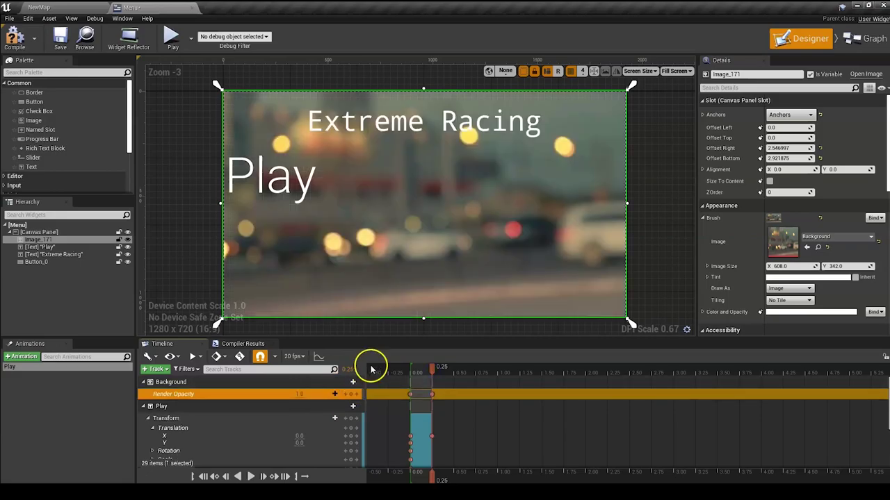
Preview the full animation from 0.00 seconds and compile the Menu widget.
{"action": "left_click_drag", "start_coordinate": [430, 368], "coordinate": [411, 376]}
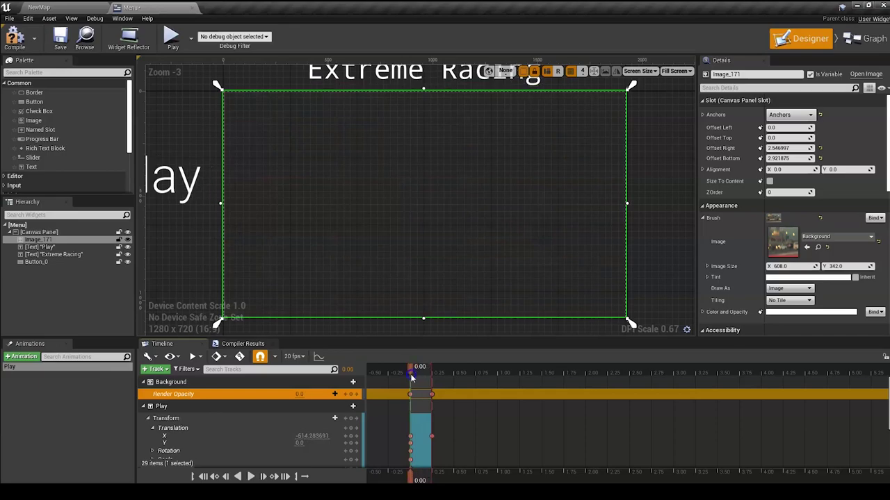
{"action": "key", "text": "space"}
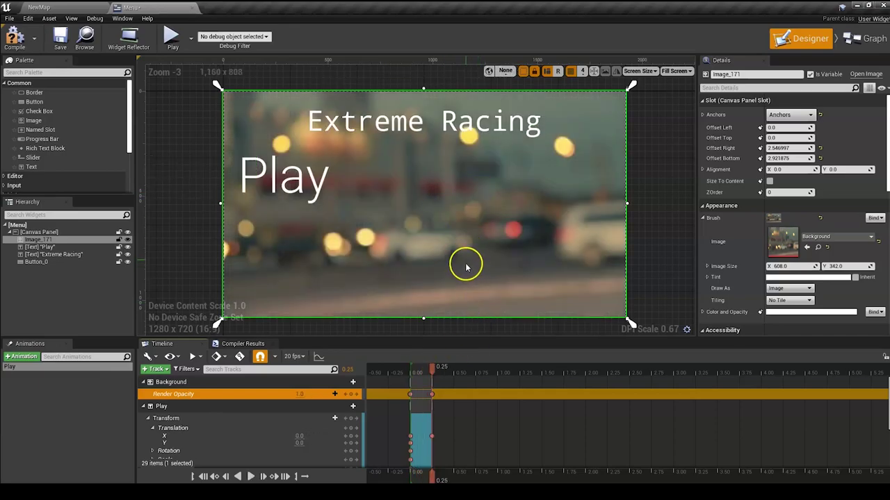
{"action": "mouse_move", "coordinate": [431, 370]}
{"action": "left_mouse_down"}
{"action": "mouse_move", "coordinate": [417, 372]}
{"action": "mouse_move", "coordinate": [435, 372]}
{"action": "left_mouse_up"}
{"action": "left_click", "coordinate": [15, 36]}
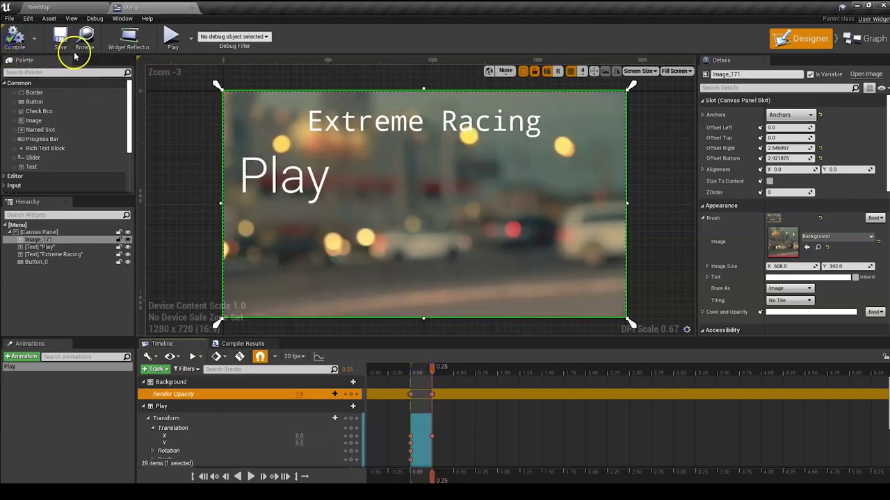
Open the Menu widget's event graph and place a reference to the Play animation near Event Pre Construct.
{"action": "left_click", "coordinate": [866, 50]}
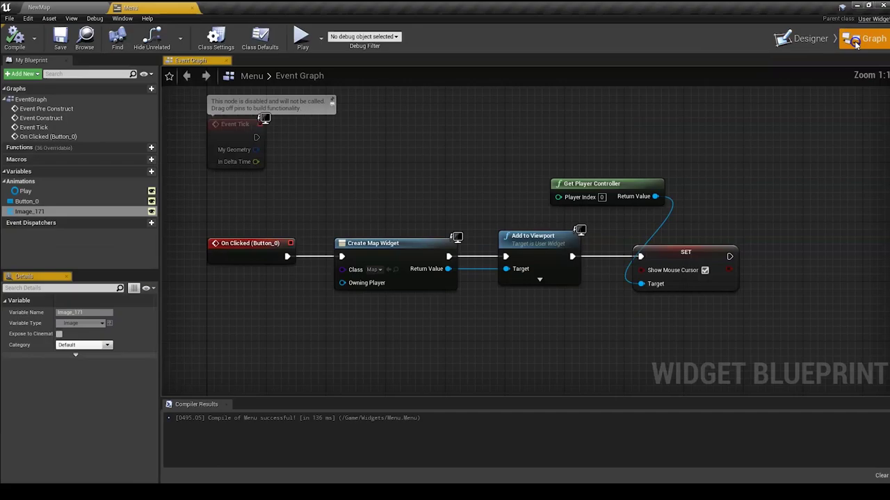
{"action": "right_click_drag", "start_coordinate": [407, 149], "coordinate": [411, 282]}
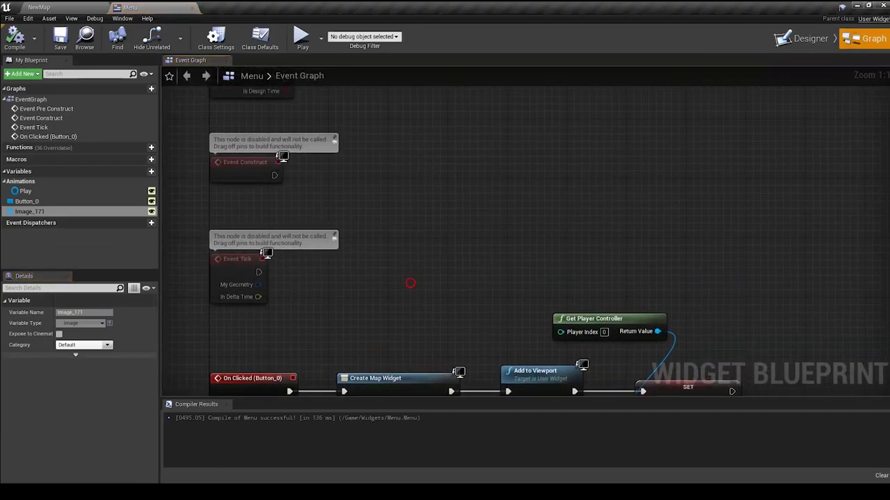
{"action": "right_click_drag", "start_coordinate": [380, 195], "coordinate": [382, 282]}
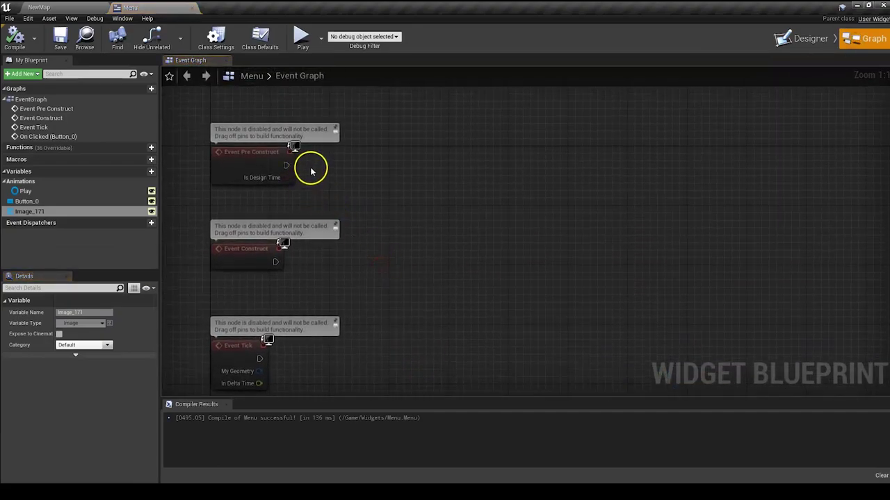
{"action": "right_click_drag", "start_coordinate": [311, 171], "coordinate": [310, 217]}
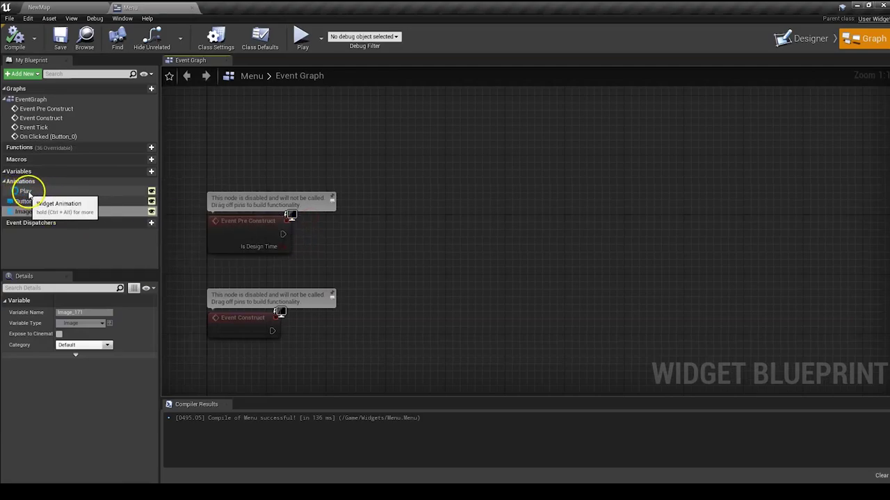
{"action": "left_click_drag", "start_coordinate": [25, 191], "coordinate": [207, 220]}
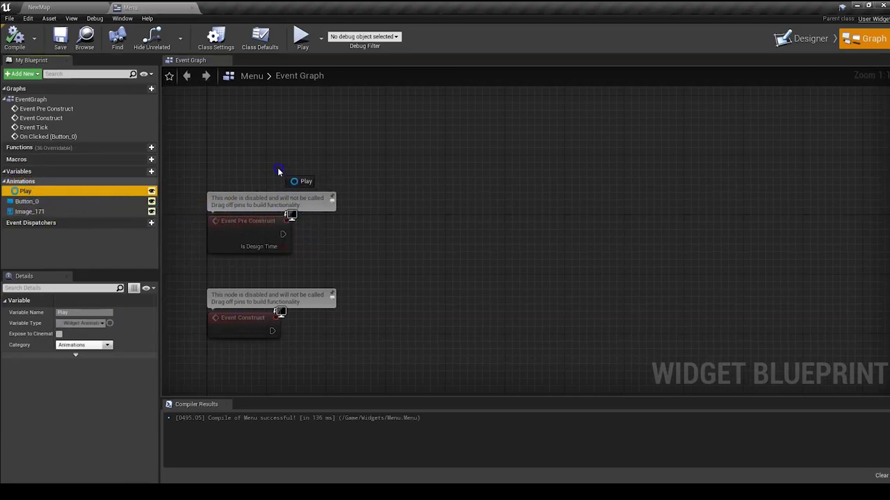
Add a Play Animation node fed by the Play reference and run it from Event Pre Construct.
{"action": "left_click_drag", "start_coordinate": [278, 171], "coordinate": [360, 218]}
{"action": "type", "text": "pla"}
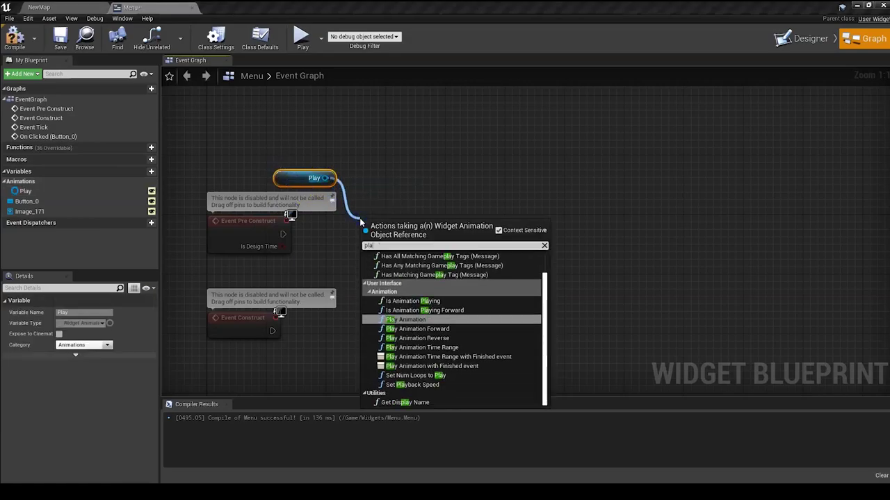
{"action": "type", "text": "y"}
{"action": "key", "text": "Return"}
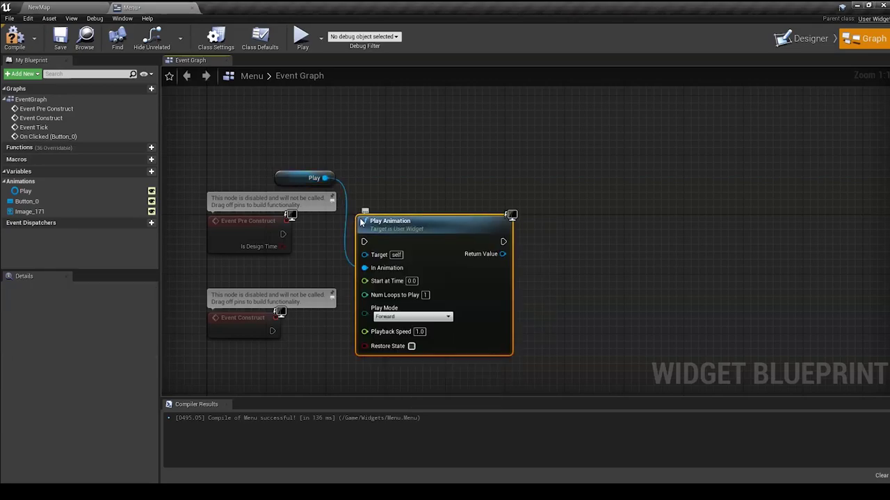
{"action": "left_click_drag", "start_coordinate": [391, 229], "coordinate": [407, 221]}
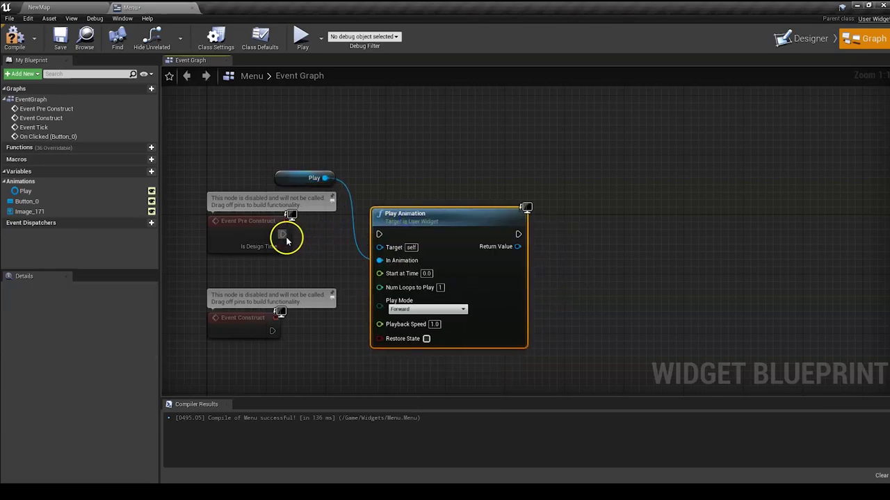
{"action": "left_click_drag", "start_coordinate": [283, 235], "coordinate": [379, 235]}
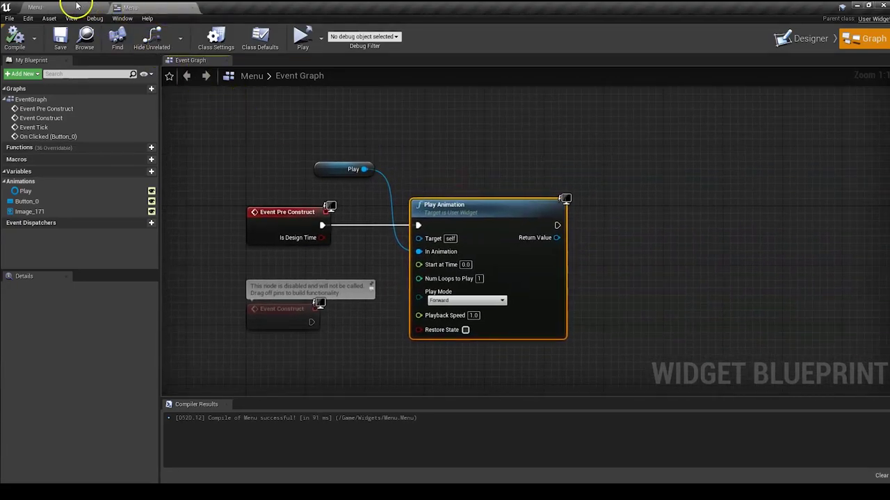
Open the Paused widget from the Widgets folder of the project content.
{"action": "left_click", "coordinate": [77, 6]}
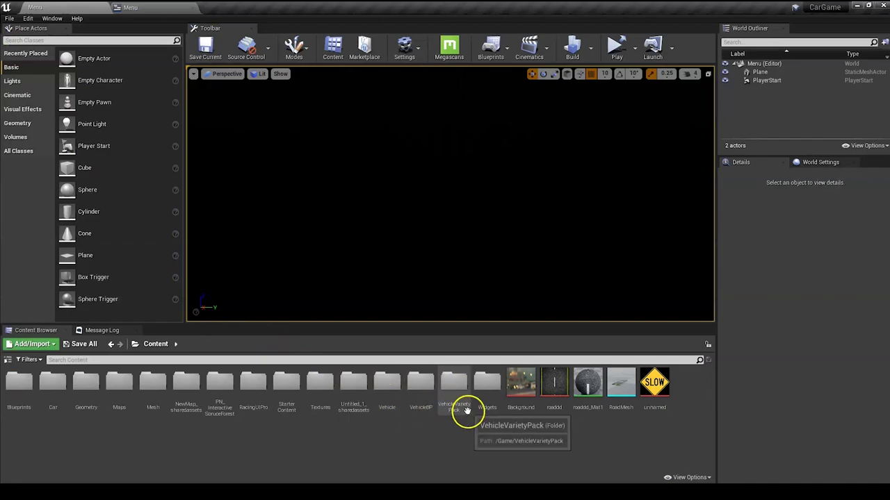
{"action": "double_click", "coordinate": [487, 395]}
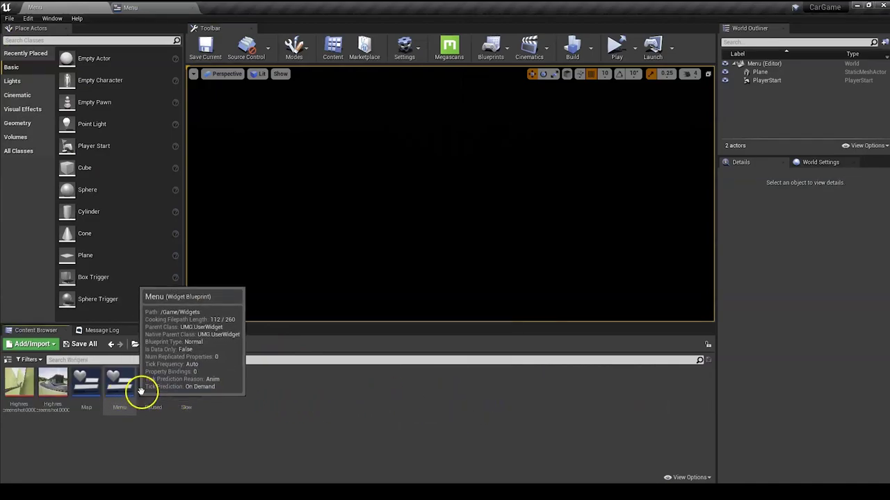
{"action": "double_click", "coordinate": [153, 389]}
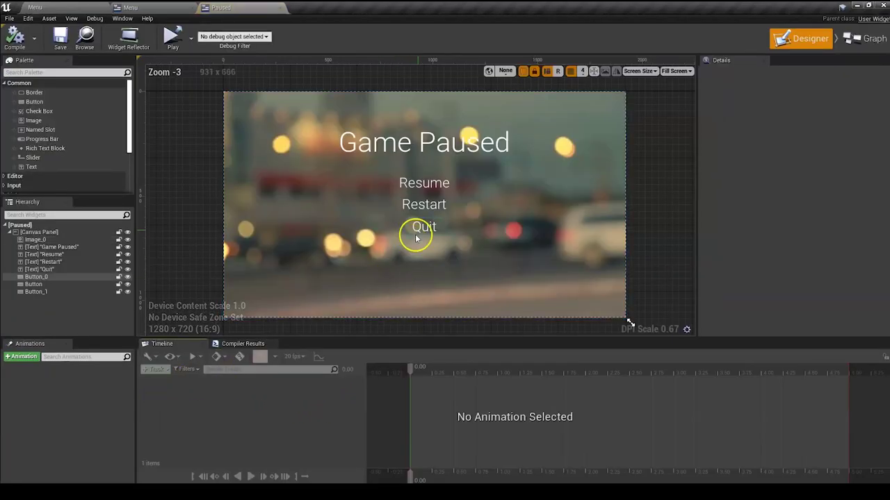
Move the Quit text and its button down together to Position Y about 187 and 147, leaving a gap below Restart.
{"action": "left_click", "coordinate": [427, 228]}
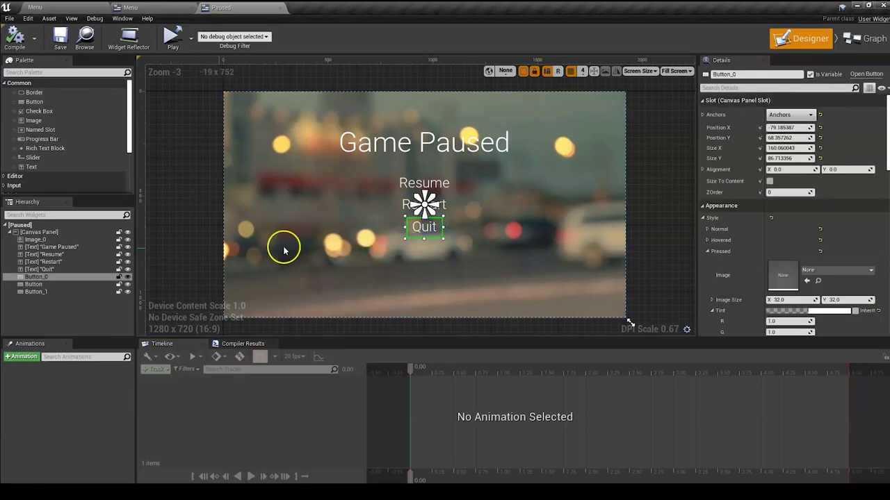
{"action": "left_click", "coordinate": [48, 276]}
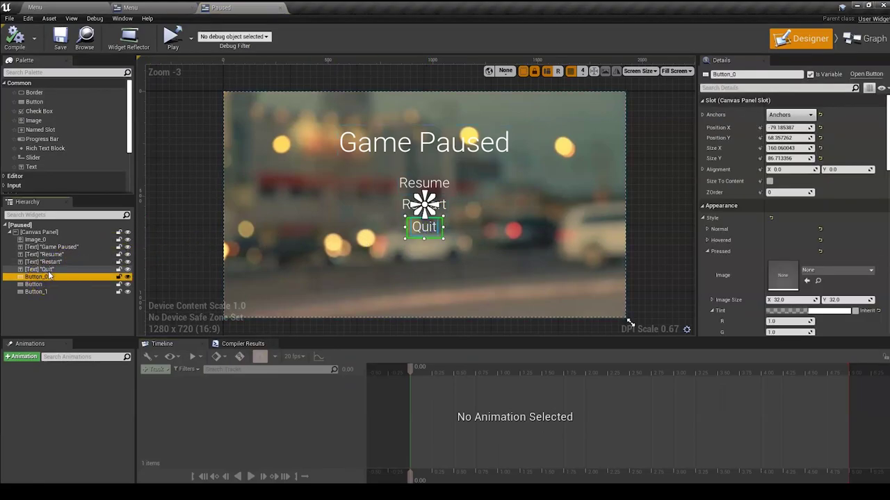
{"action": "left_click", "coordinate": [50, 271], "text": "shift"}
{"action": "left_click", "coordinate": [62, 269]}
{"action": "left_click", "coordinate": [57, 277], "text": "shift"}
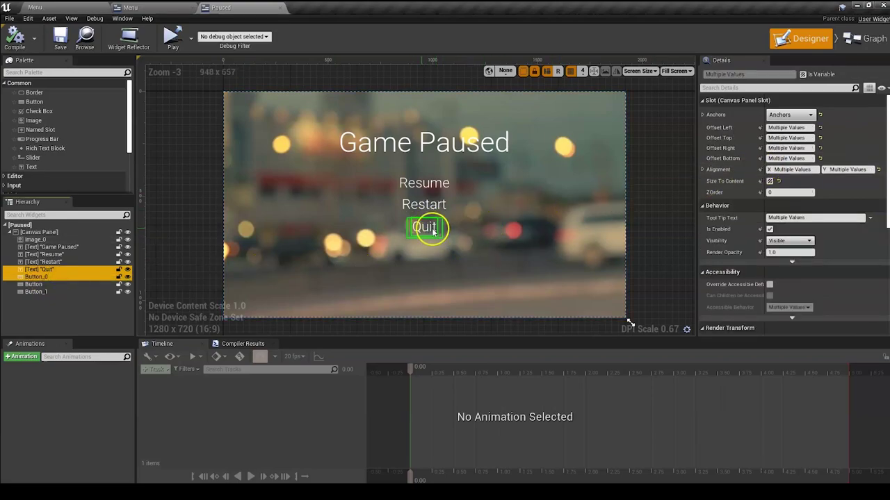
{"action": "left_click_drag", "start_coordinate": [427, 228], "coordinate": [420, 249]}
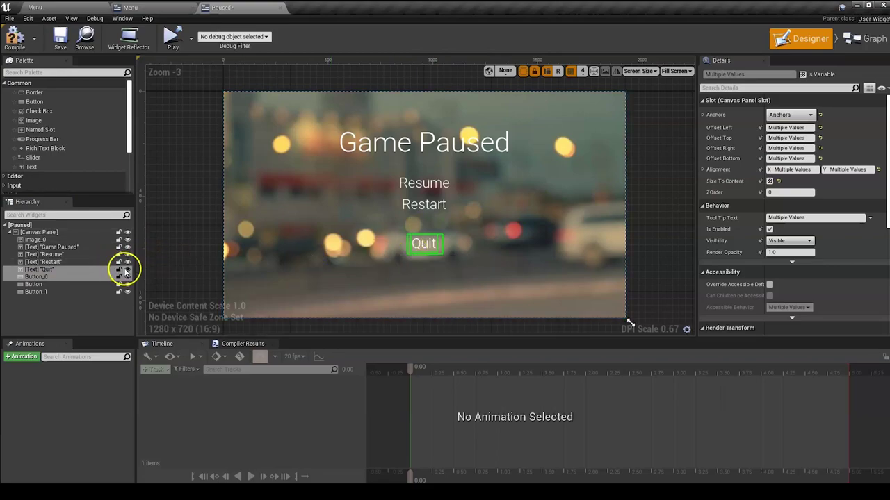
{"action": "left_click", "coordinate": [88, 269]}
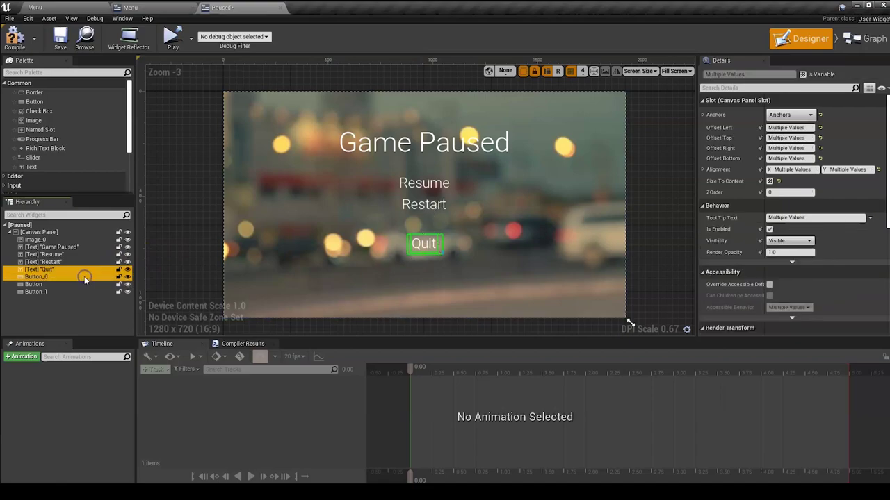
{"action": "left_click", "coordinate": [85, 272]}
{"action": "key", "text": "ctrl+v"}
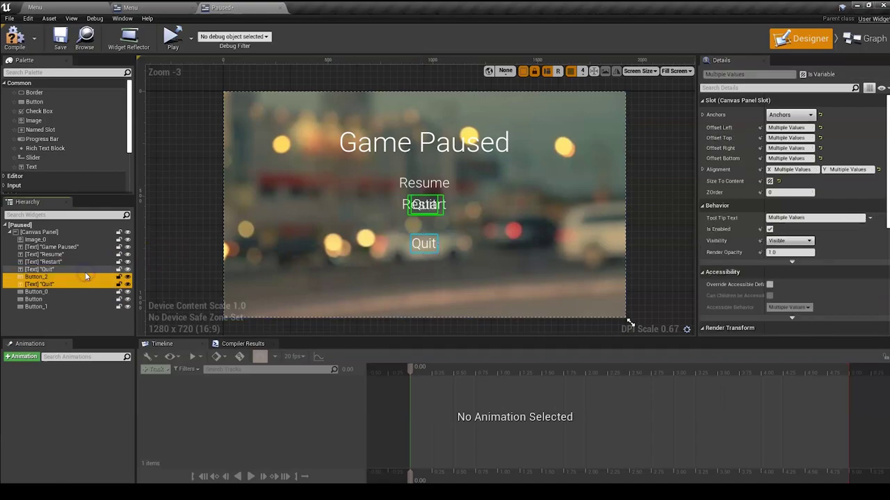
{"action": "left_click_drag", "start_coordinate": [423, 199], "coordinate": [424, 231]}
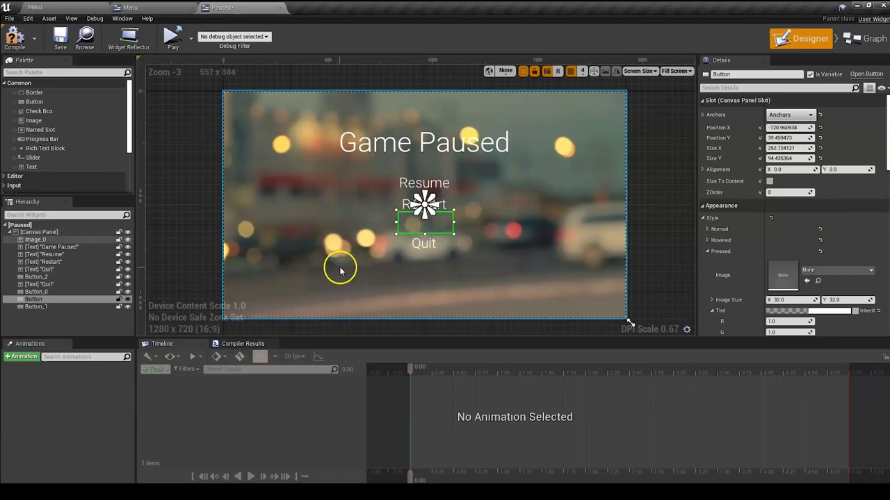
{"action": "key", "text": "ctrl+z"}
{"action": "key", "text": "ctrl+z"}
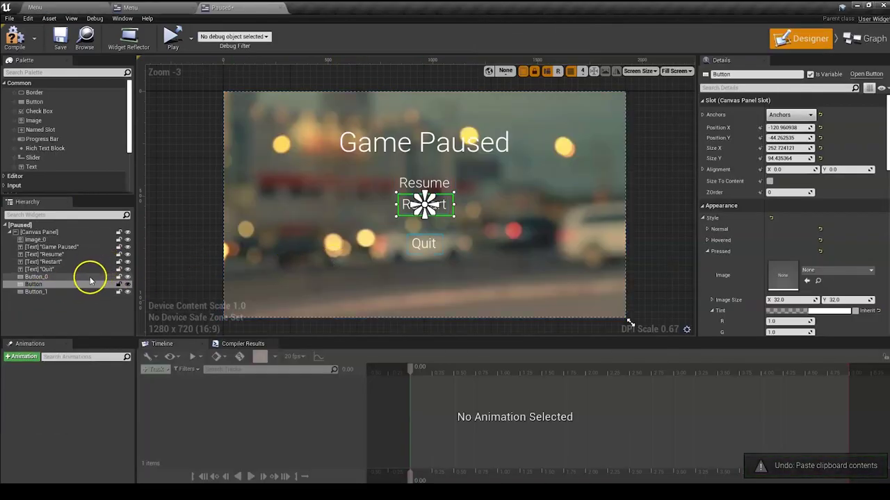
Add a Menu text between Restart and Quit by duplicating the Quit text at Position Y about 95.
{"action": "left_click", "coordinate": [91, 269]}
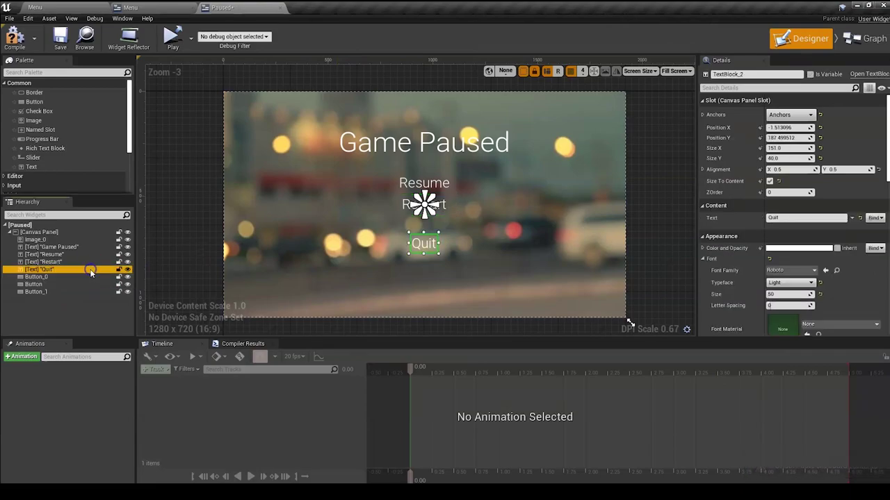
{"action": "key", "text": "ctrl+v"}
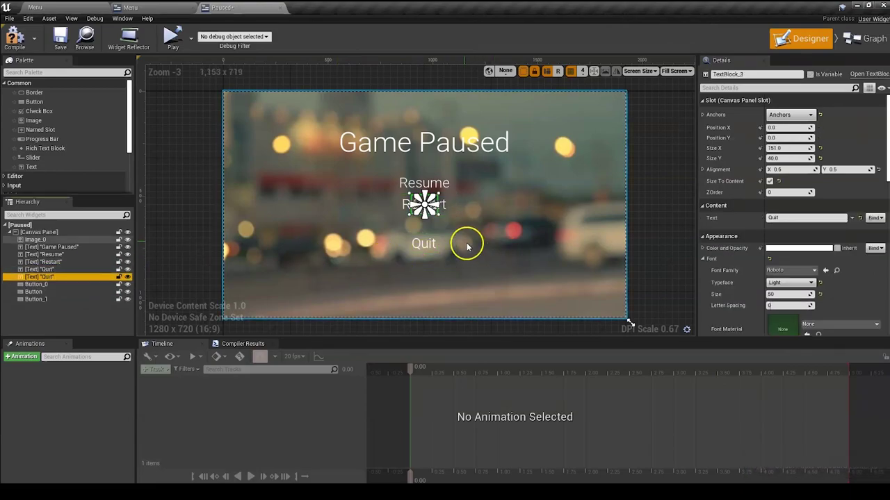
{"action": "left_click_drag", "start_coordinate": [779, 138], "coordinate": [793, 138]}
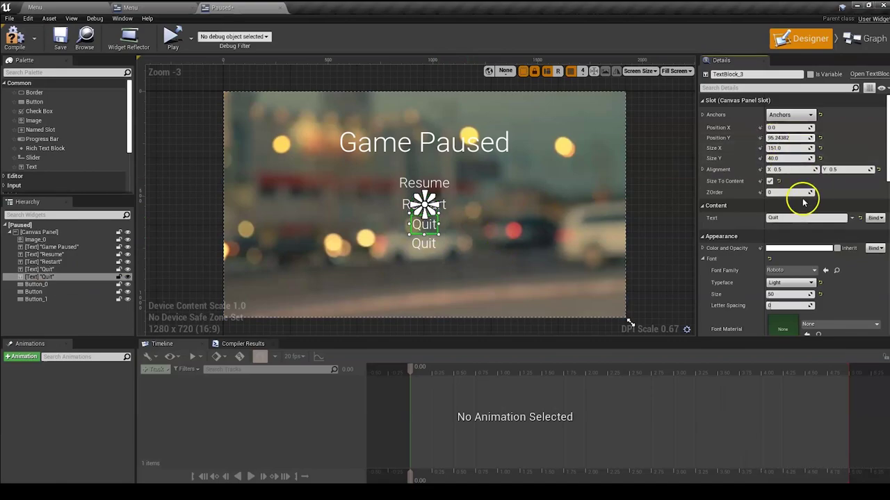
{"action": "left_click", "coordinate": [786, 217]}
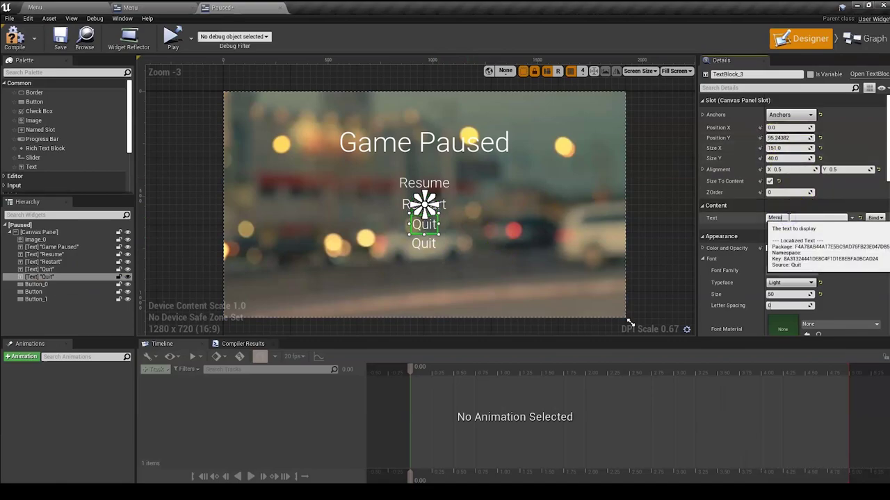
{"action": "key", "text": "Return"}
Duplicate the Quit button and fit the copy over the Menu text, about 209 by 87 at position -101, 55.
{"action": "left_click", "coordinate": [84, 285]}
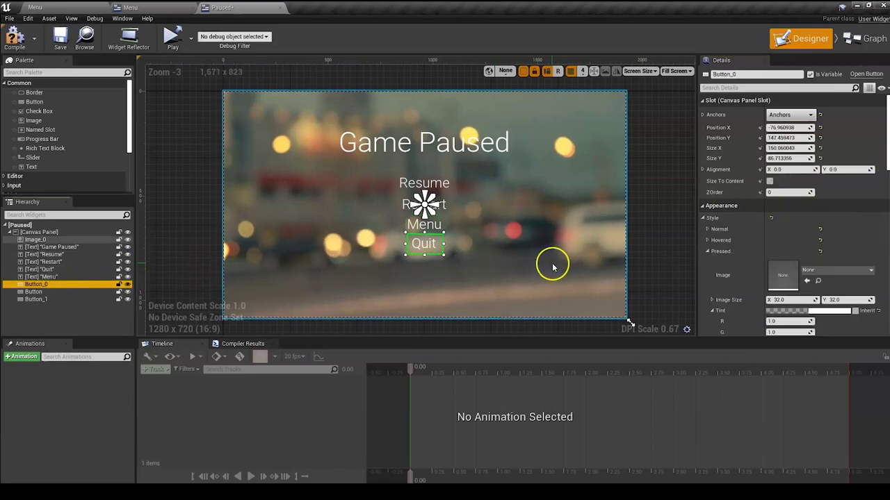
{"action": "key", "text": "ctrl+w"}
{"action": "mouse_move", "coordinate": [453, 220]}
{"action": "left_mouse_down"}
{"action": "mouse_move", "coordinate": [438, 224]}
{"action": "mouse_move", "coordinate": [448, 226]}
{"action": "left_mouse_up"}
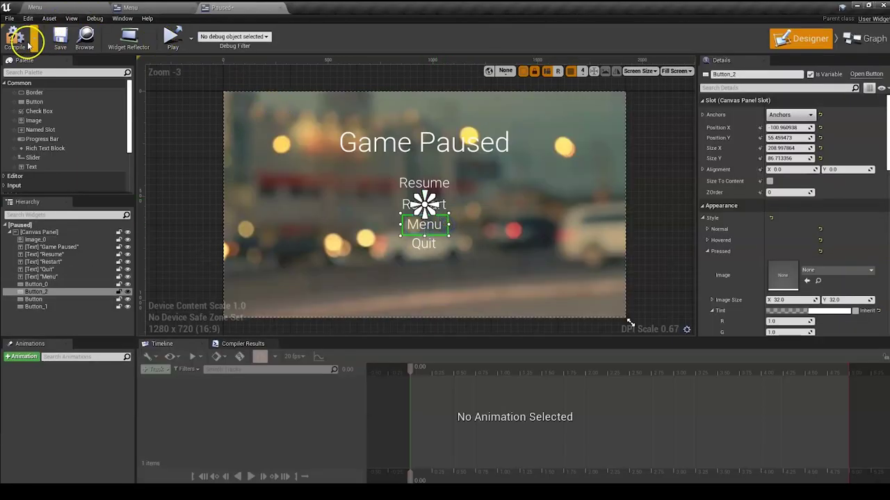
Compile and save the Paused widget, and add an On Clicked event for the Menu button, Button_2.
{"action": "left_click", "coordinate": [24, 40]}
{"action": "left_click", "coordinate": [60, 43]}
{"action": "left_click", "coordinate": [865, 38]}
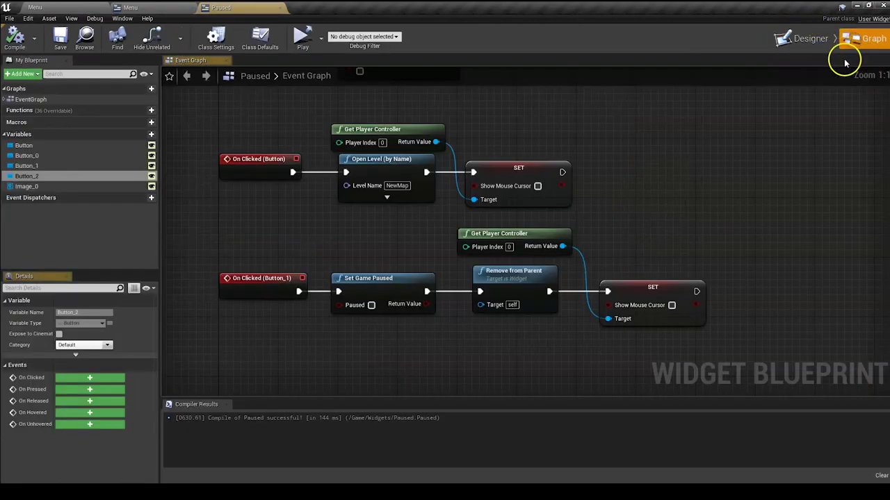
{"action": "left_click", "coordinate": [807, 38]}
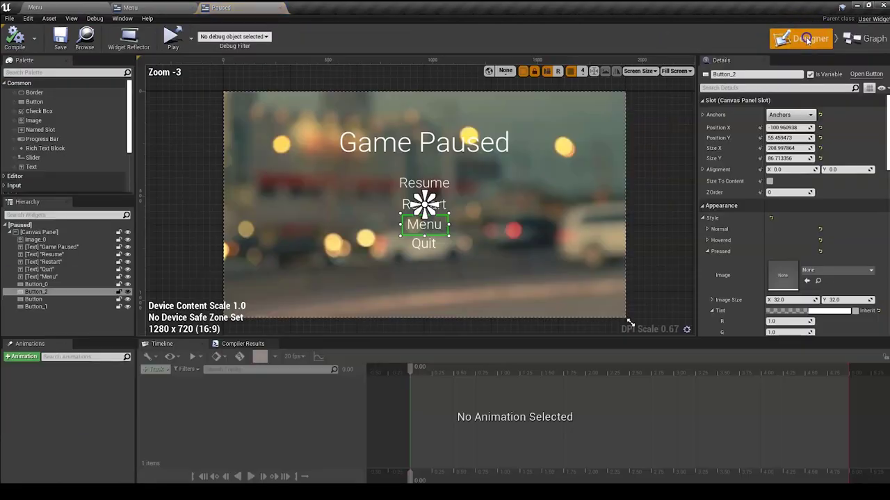
{"action": "scroll", "coordinate": [777, 226], "scroll_direction": "down", "scroll_amount": 5}
{"action": "scroll", "coordinate": [777, 226], "scroll_direction": "down", "scroll_amount": 10}
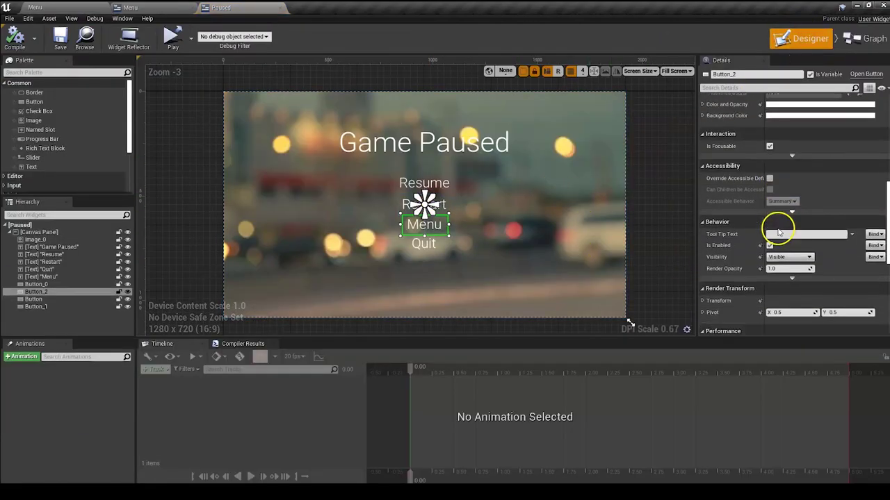
{"action": "left_click", "coordinate": [784, 278]}
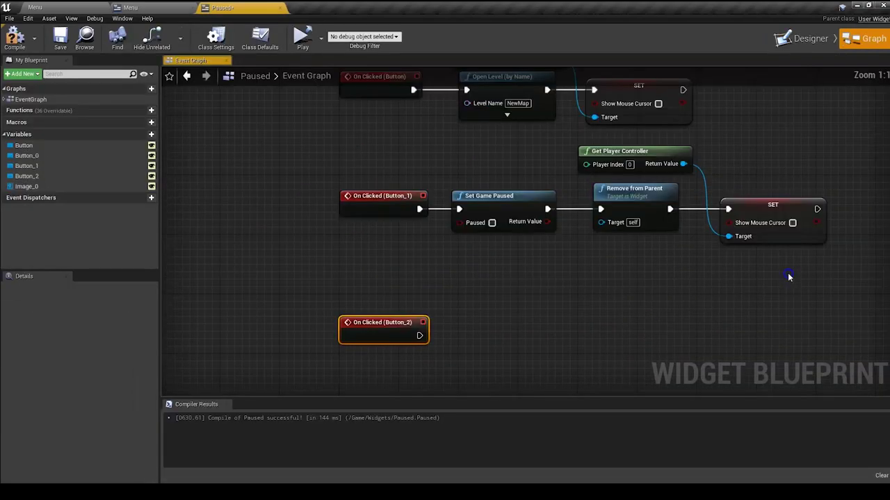
Connect a Create Widget node to the On Clicked (Button_2) event and set its class to Menu.
{"action": "left_click_drag", "start_coordinate": [466, 277], "coordinate": [508, 276]}
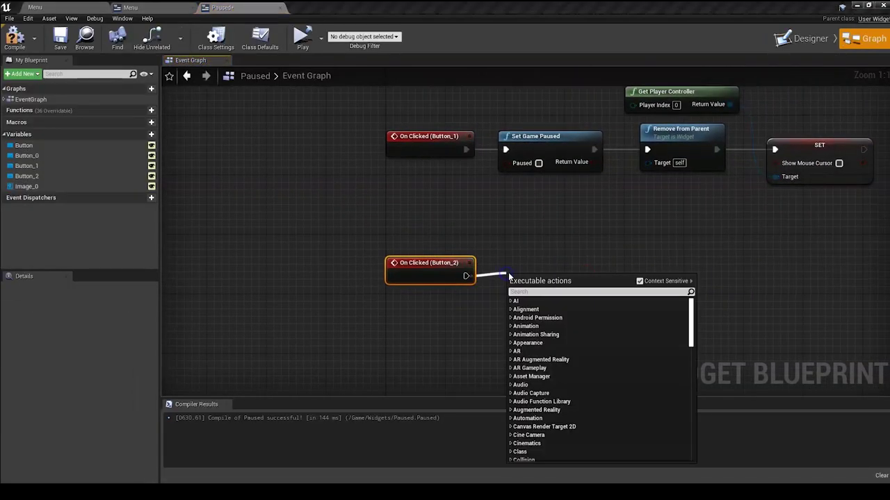
{"action": "type", "text": "create wu"}
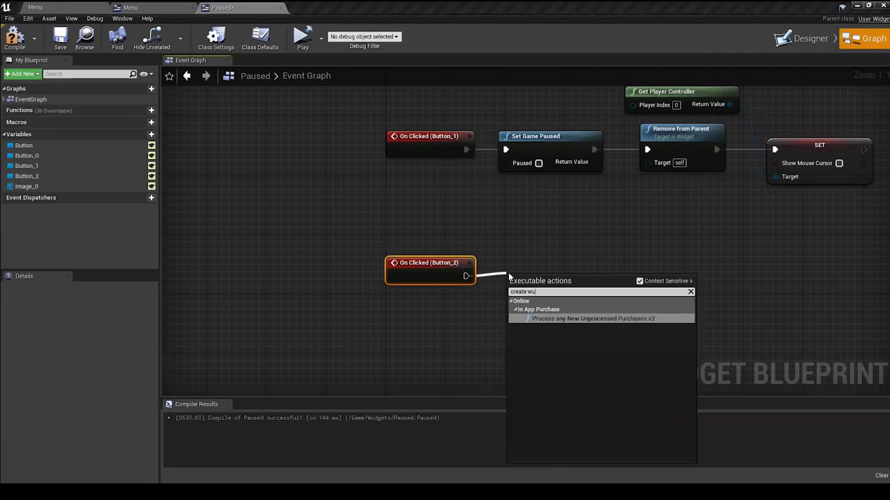
{"action": "key", "text": "BackSpace"}
{"action": "type", "text": "id"}
{"action": "key", "text": "Return"}
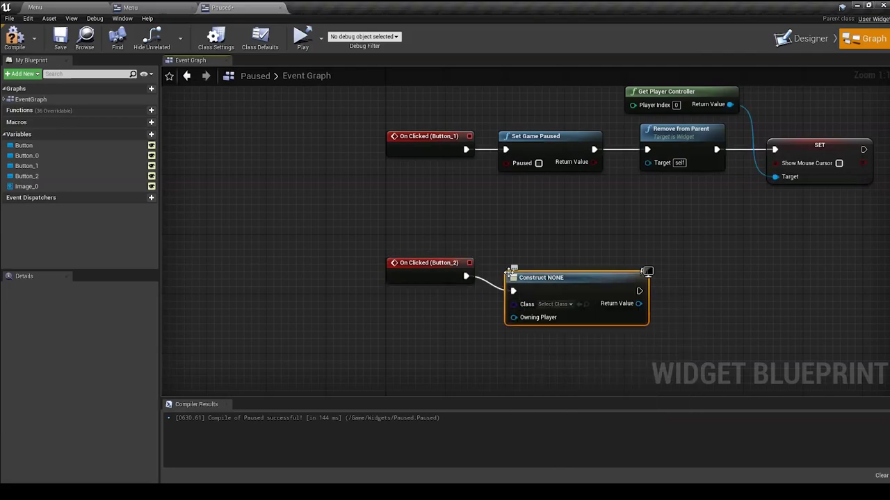
{"action": "left_click_drag", "start_coordinate": [521, 276], "coordinate": [520, 270]}
{"action": "left_click", "coordinate": [551, 296]}
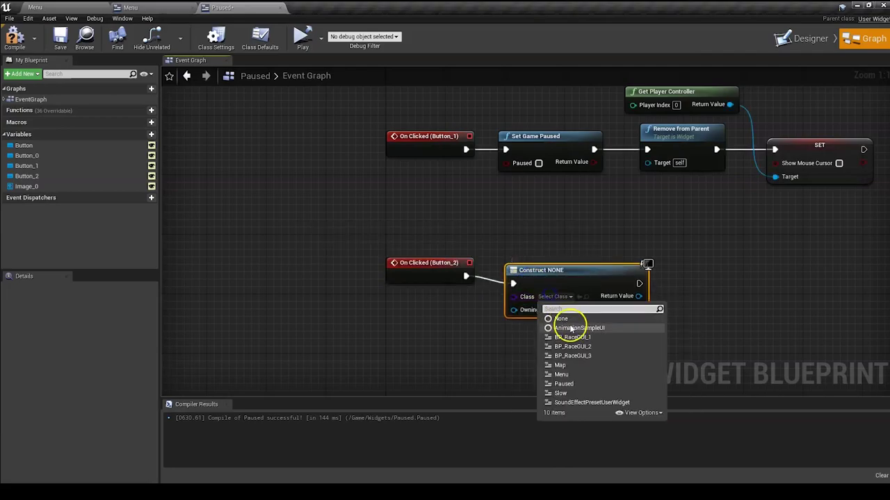
{"action": "left_click", "coordinate": [562, 375]}
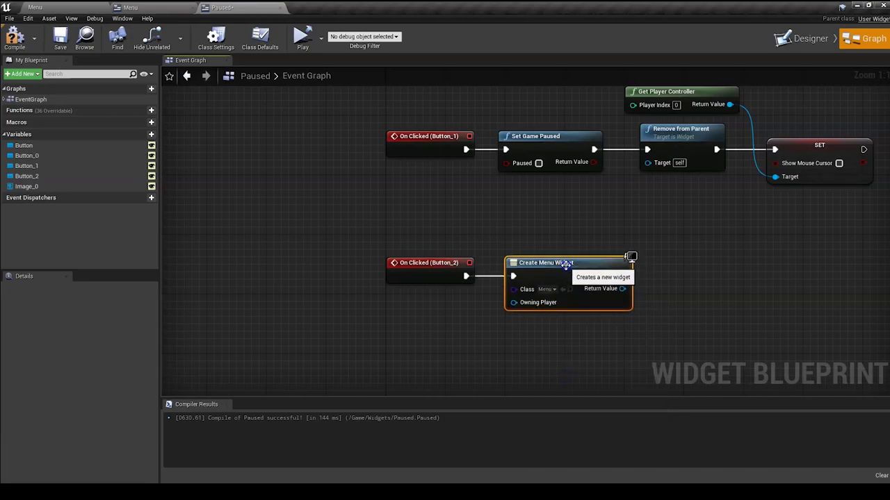
Add an Add to Viewport node from the Create Menu Widget return value and compile the Paused widget.
{"action": "right_click_drag", "start_coordinate": [593, 253], "coordinate": [446, 249]}
{"action": "right_click_drag", "start_coordinate": [525, 288], "coordinate": [480, 285]}
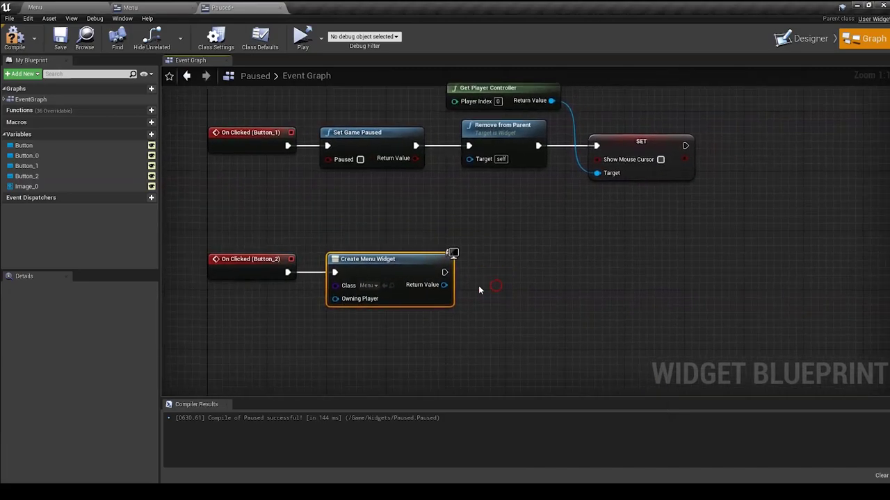
{"action": "left_click_drag", "start_coordinate": [466, 285], "coordinate": [484, 286]}
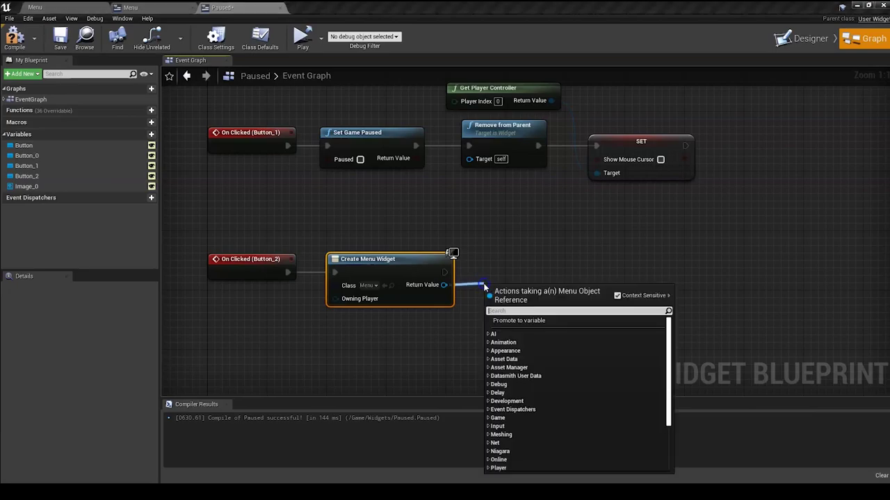
{"action": "type", "text": "add to"}
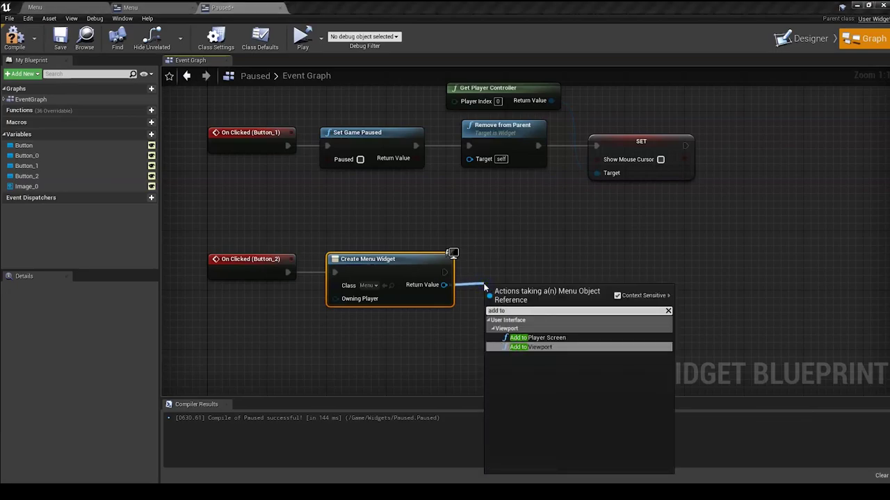
{"action": "key", "text": "Return"}
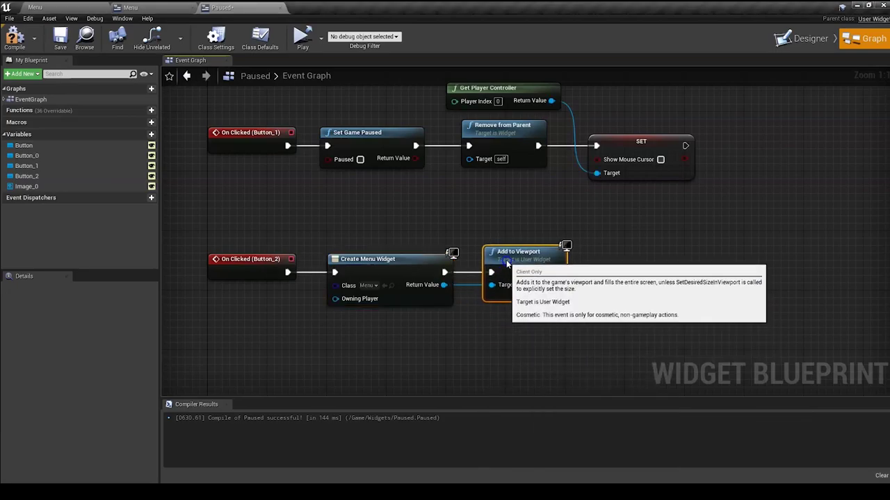
{"action": "left_click", "coordinate": [14, 38]}
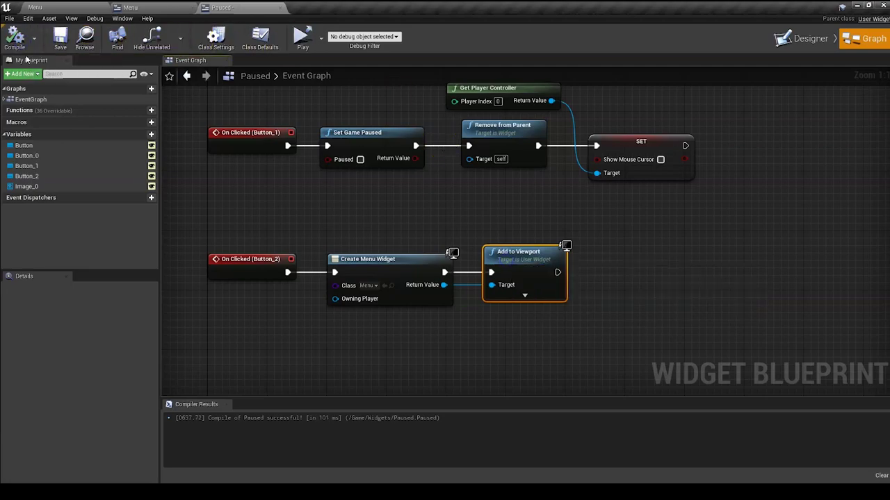
Anchor the Play text of the Menu widget to the centre-left of the canvas and compile the widget.
{"action": "left_click", "coordinate": [134, 8]}
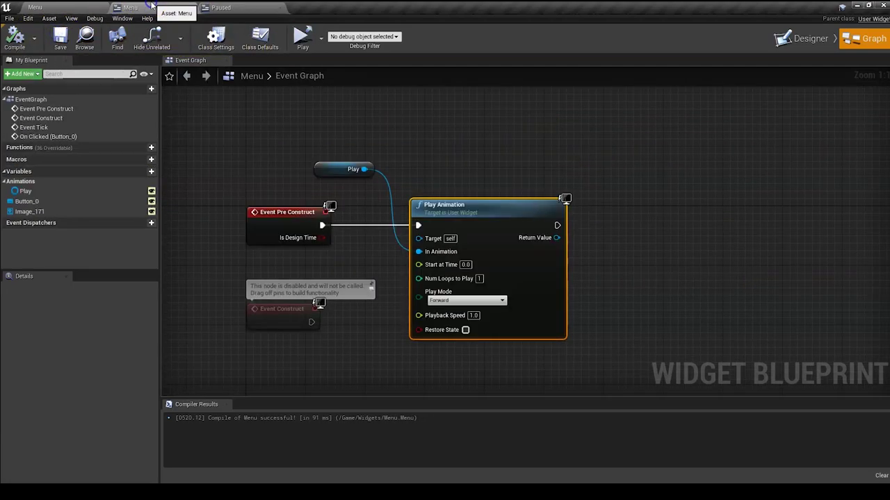
{"action": "left_click", "coordinate": [806, 39]}
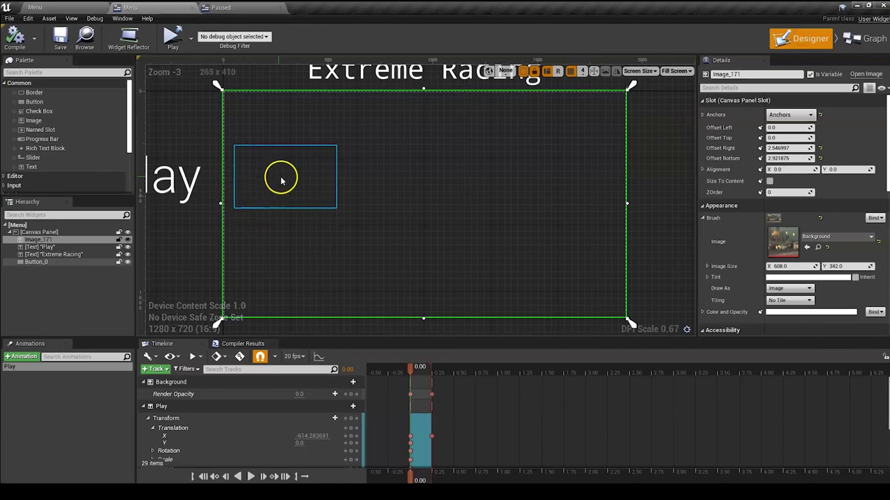
{"action": "left_click", "coordinate": [196, 175]}
{"action": "scroll", "coordinate": [290, 178], "scroll_direction": "down", "scroll_amount": 1}
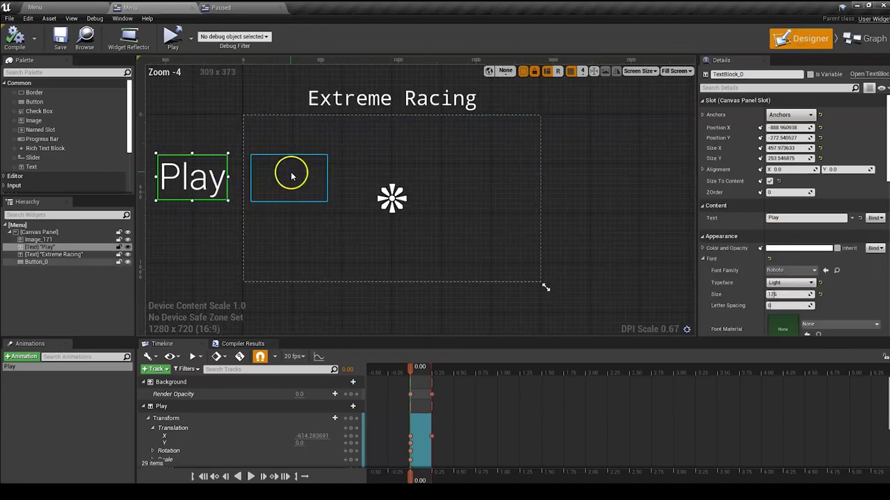
{"action": "scroll", "coordinate": [292, 176], "scroll_direction": "up", "scroll_amount": 1}
{"action": "left_click", "coordinate": [374, 79]}
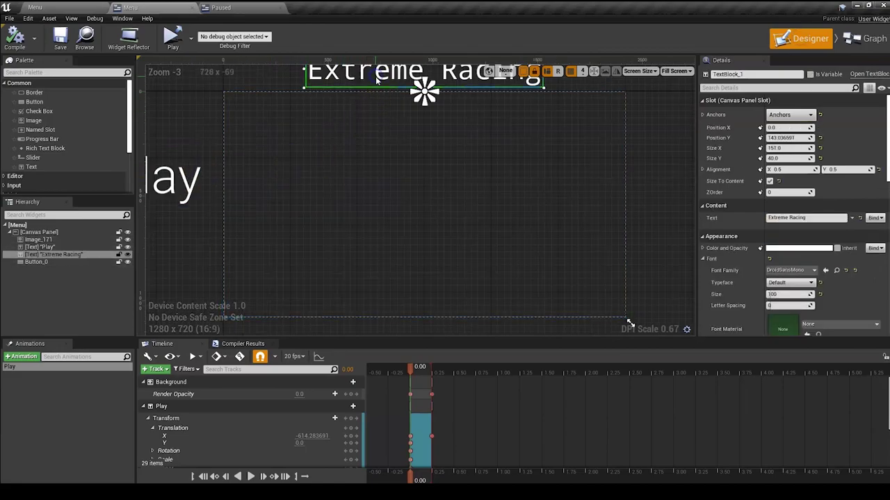
{"action": "left_click", "coordinate": [178, 183]}
{"action": "left_click", "coordinate": [787, 115]}
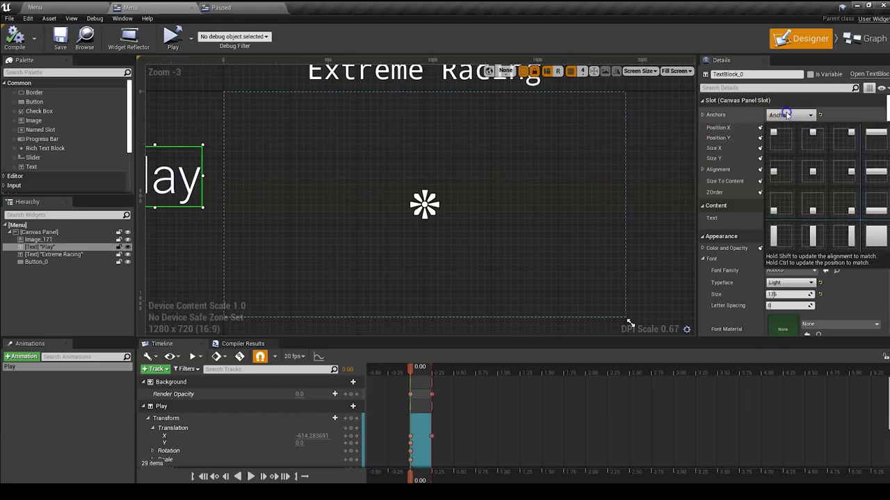
{"action": "left_click", "coordinate": [780, 168]}
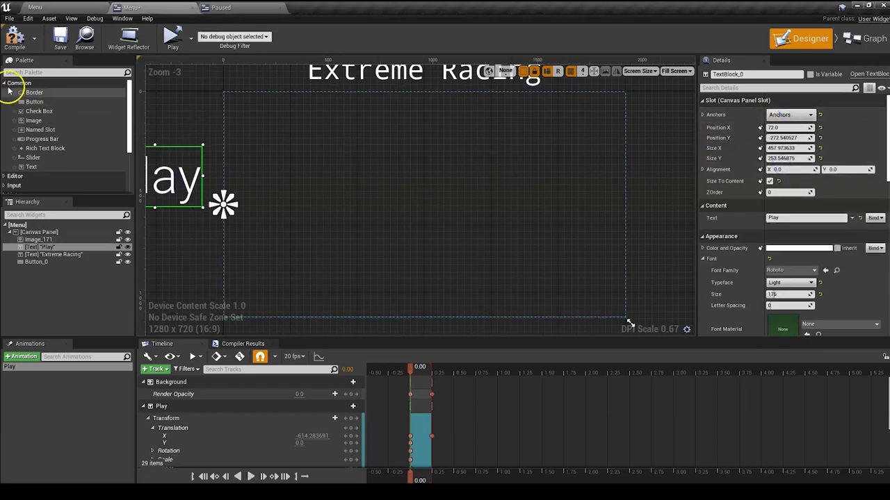
{"action": "left_click", "coordinate": [15, 39]}
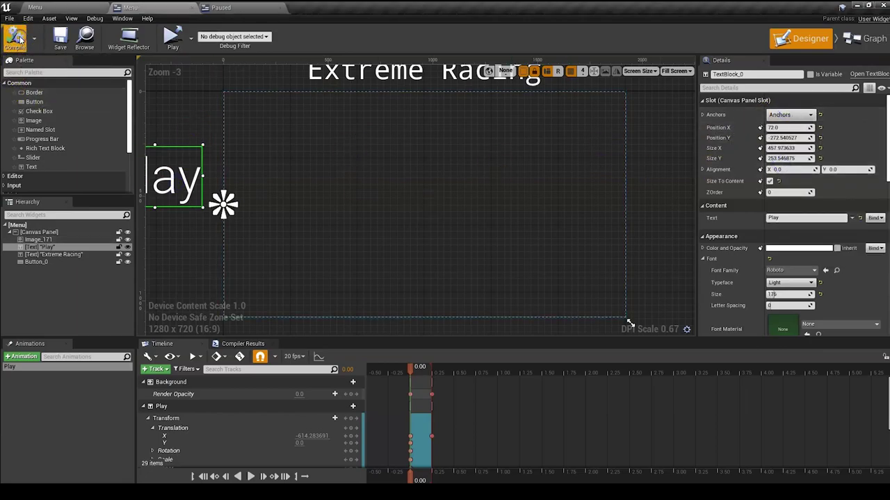
Play-test from the Menu level: start the Forest map, pause the race, return to the menu and close the game.
{"action": "left_click", "coordinate": [60, 7]}
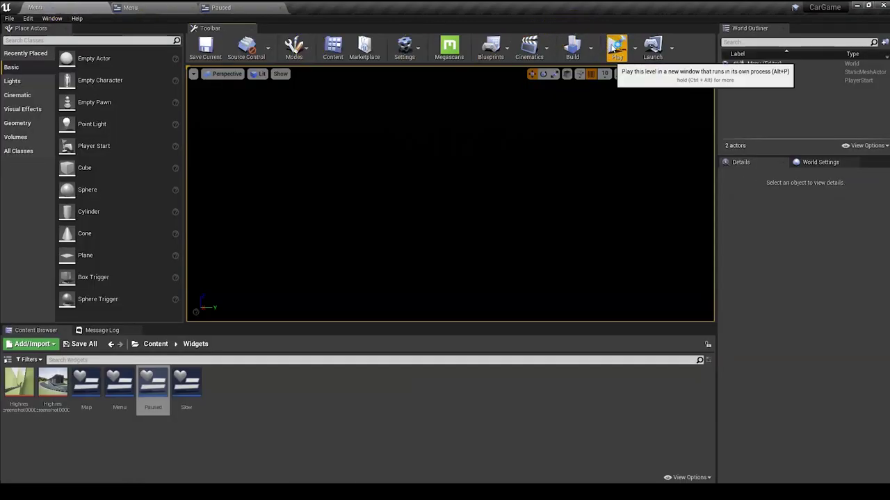
{"action": "left_click", "coordinate": [615, 47]}
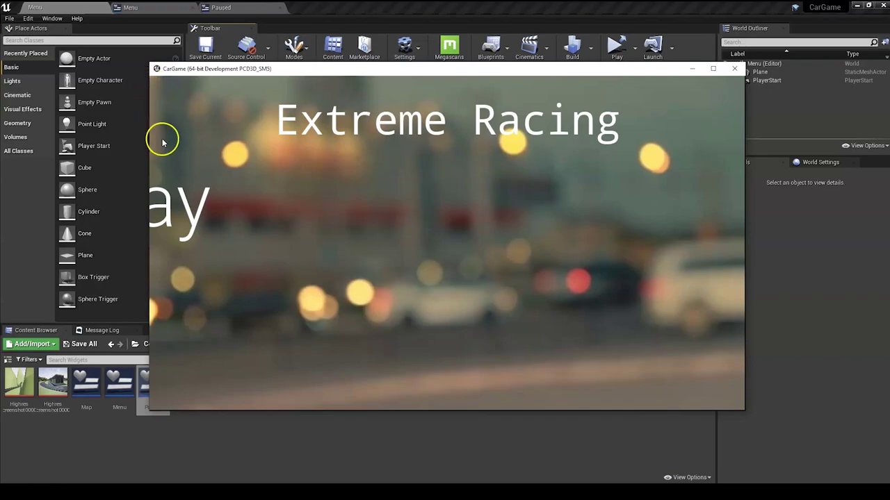
{"action": "left_click", "coordinate": [188, 206]}
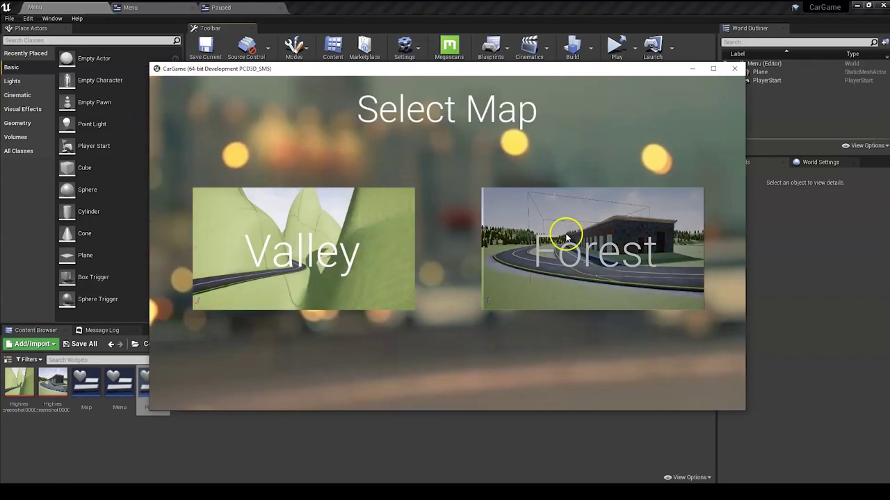
{"action": "left_click", "coordinate": [585, 208]}
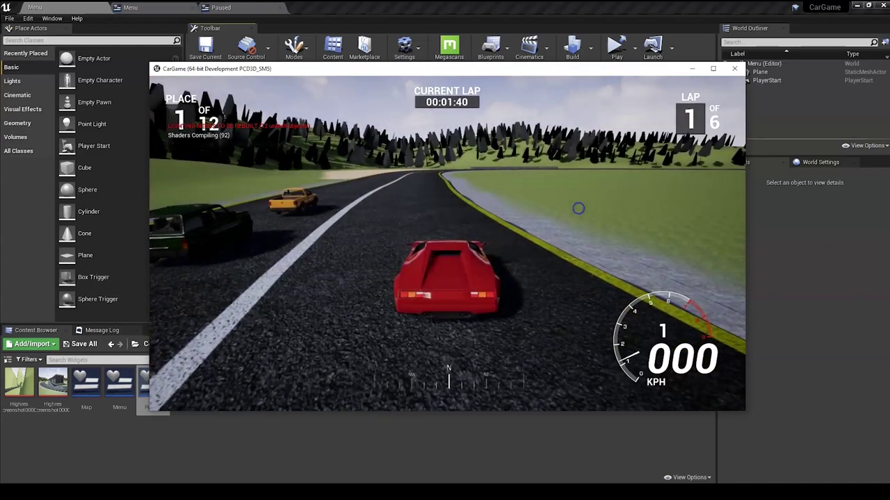
{"action": "key", "text": "w"}
{"action": "key", "text": "Escape"}
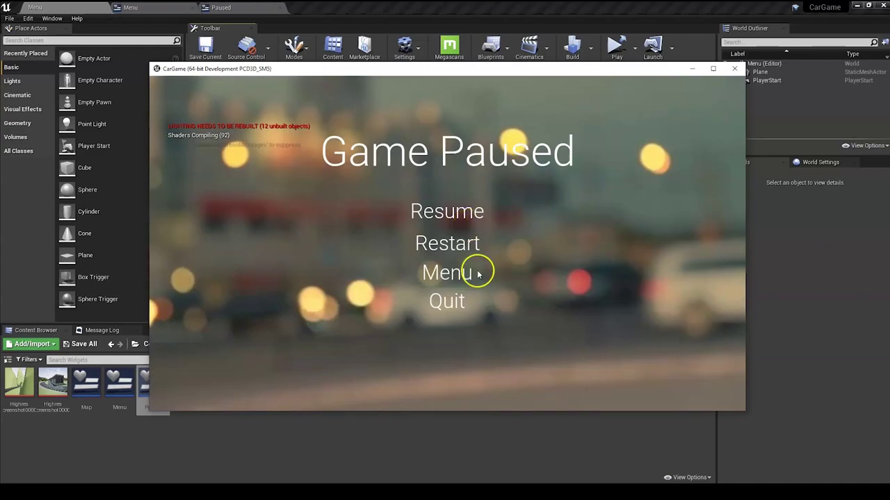
{"action": "left_click", "coordinate": [455, 277]}
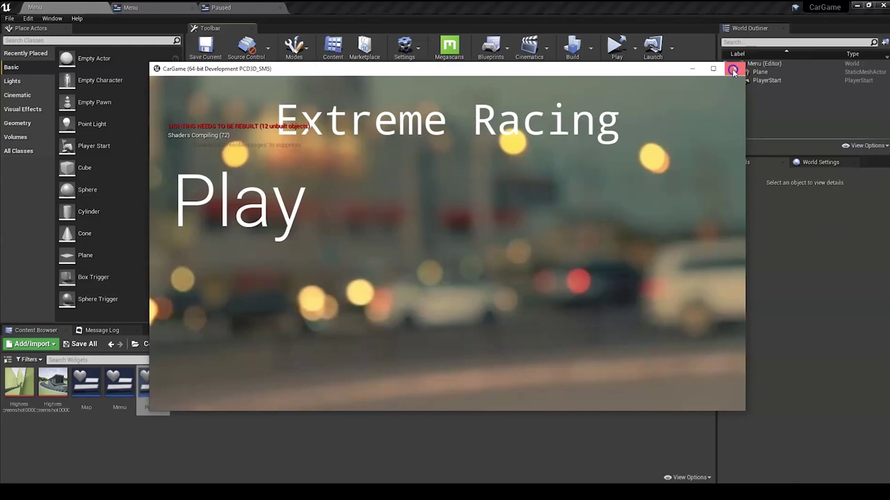
{"action": "left_click", "coordinate": [734, 69]}
Open the NewMap level from the Maps folder of the project content.
{"action": "left_click", "coordinate": [155, 344]}
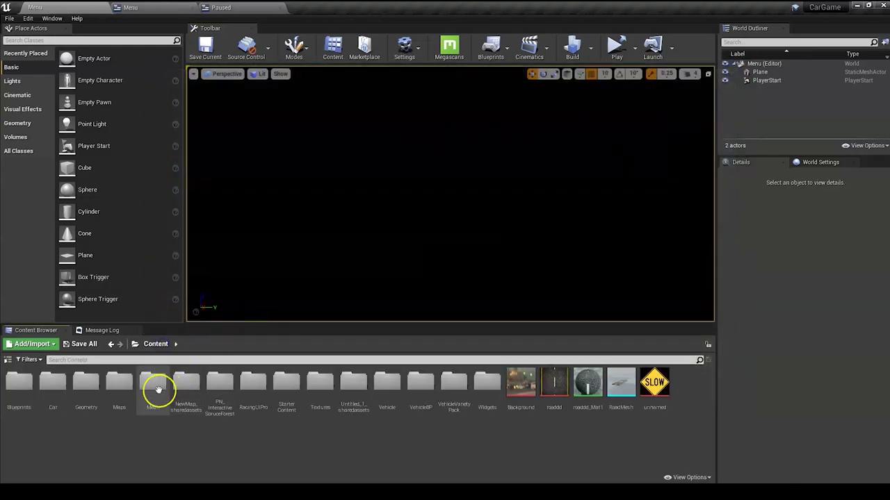
{"action": "double_click", "coordinate": [119, 384]}
{"action": "double_click", "coordinate": [123, 394]}
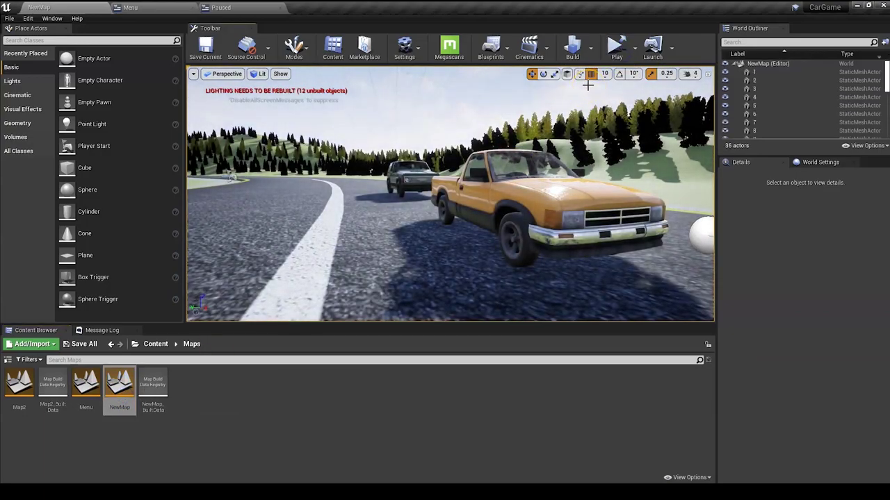
Play-test NewMap: pause the race, return to the menu, start the Valley map and drive forward.
{"action": "left_click", "coordinate": [580, 124]}
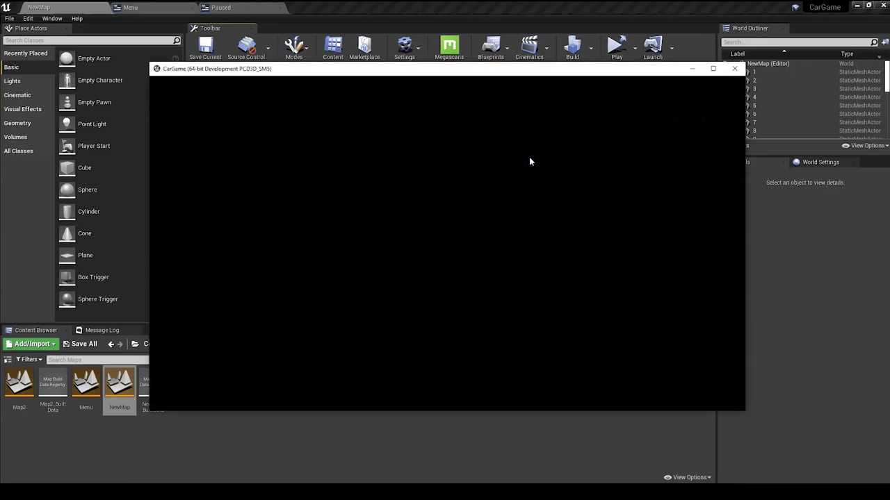
{"action": "left_click", "coordinate": [496, 218]}
{"action": "key", "text": "Escape"}
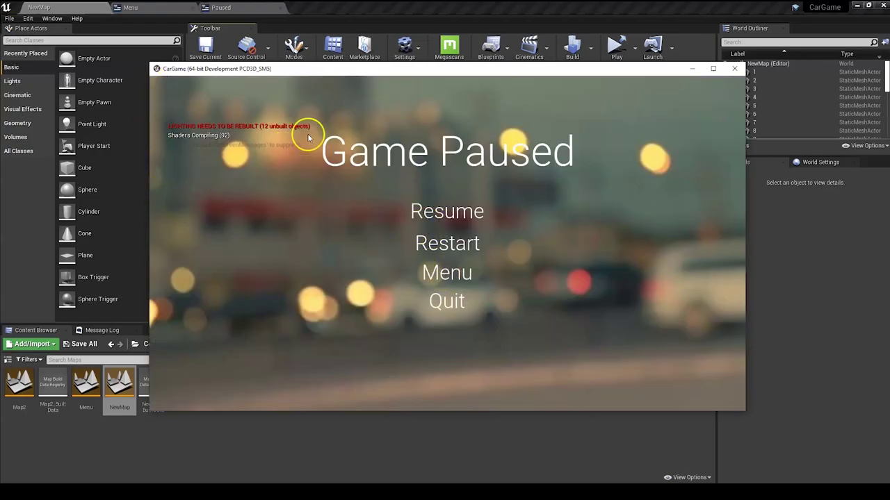
{"action": "left_click", "coordinate": [442, 271]}
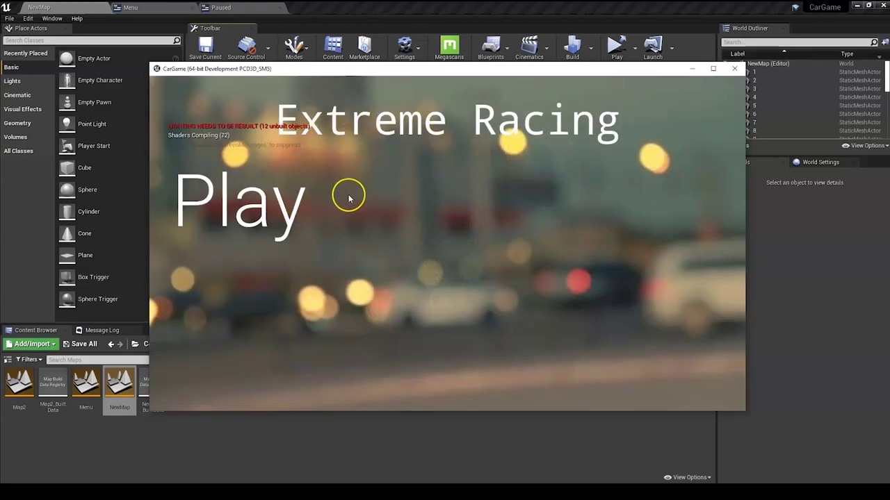
{"action": "left_click", "coordinate": [284, 200]}
{"action": "left_click", "coordinate": [384, 224]}
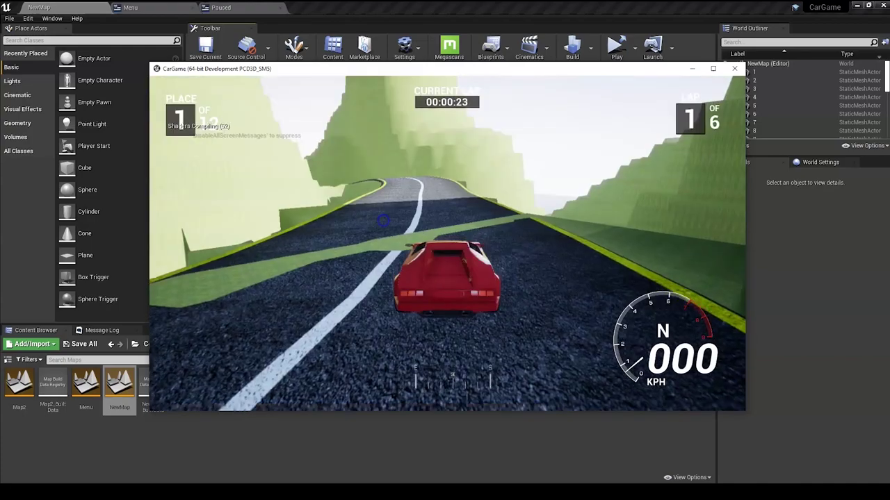
{"action": "key", "text": "w"}
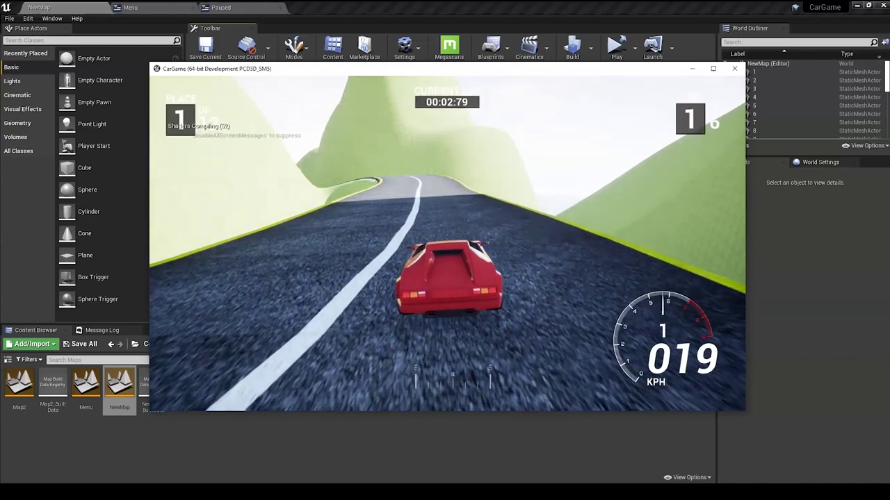